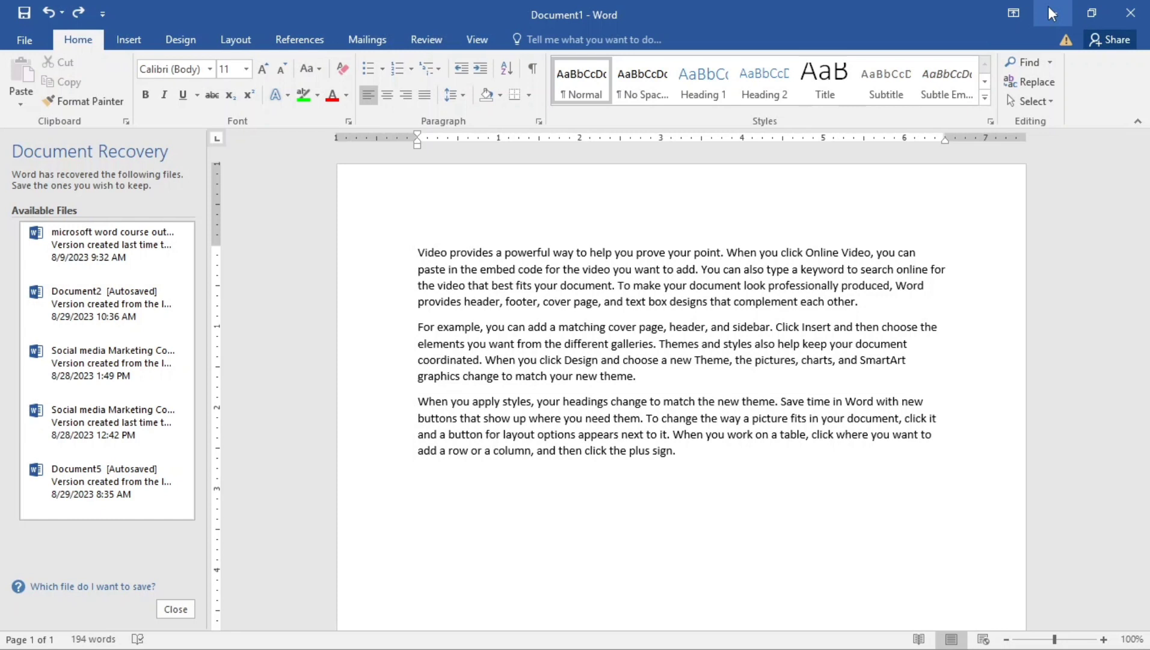
# Step: Change the letter case of the whole first paragraph, starting with "Video provides"
pyautogui.moveTo(414, 255); pyautogui.dragTo(867, 307)
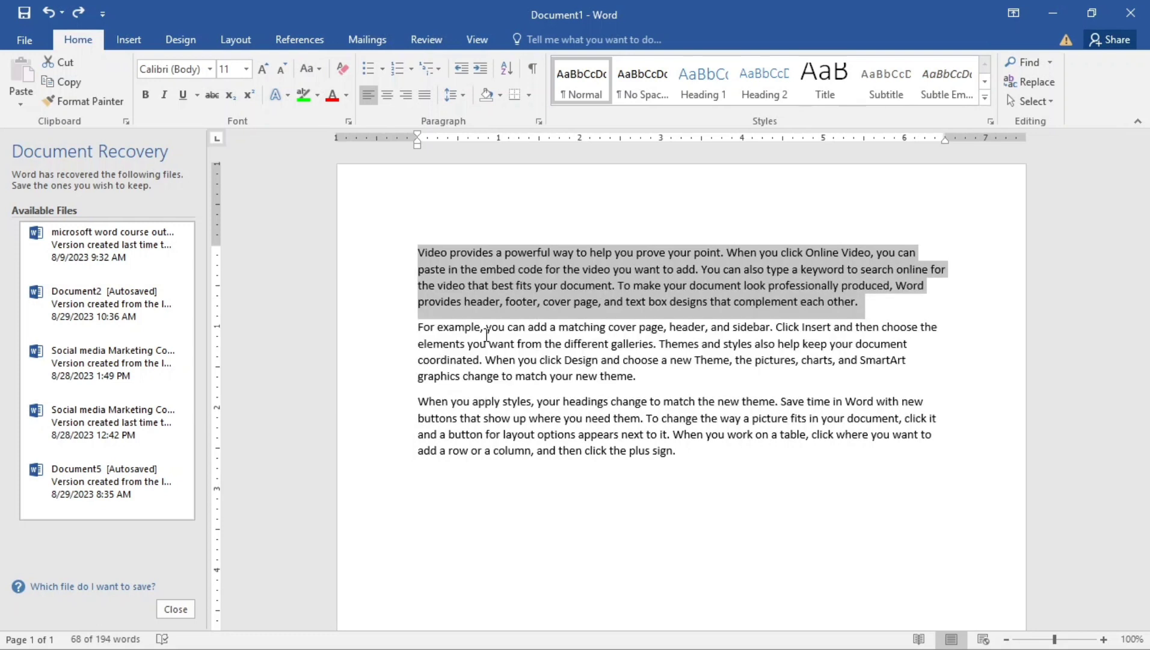
pyautogui.hotkey('shift', 'F3')
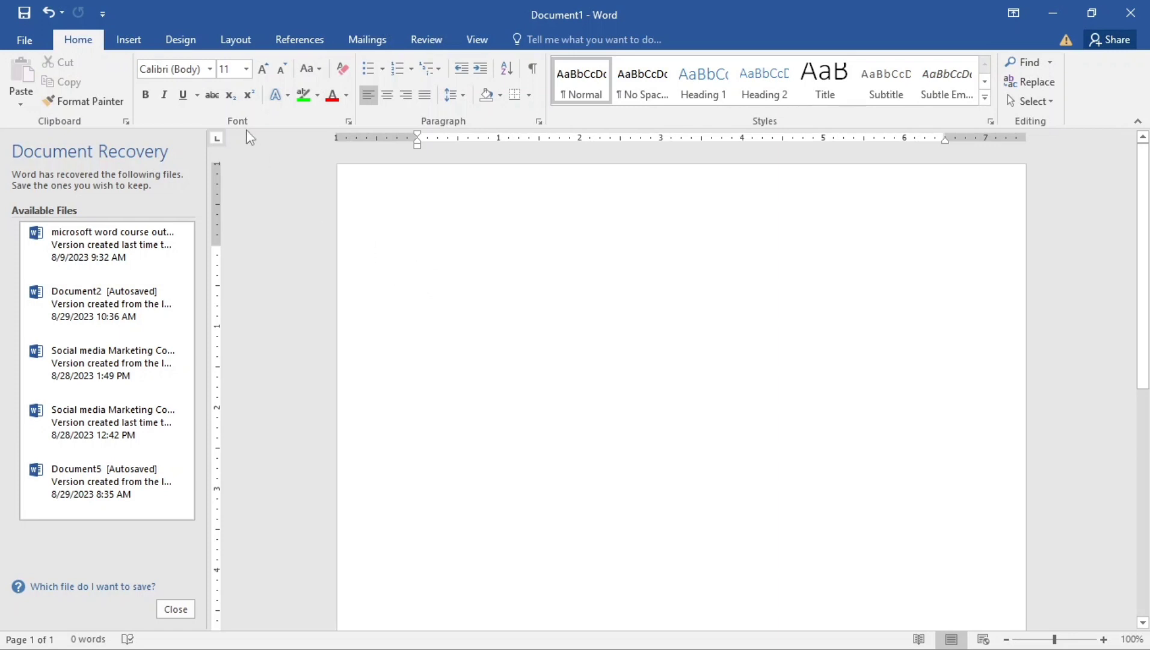
# Step: Insert a table with four columns and two rows in the blank document
pyautogui.click(127, 42)
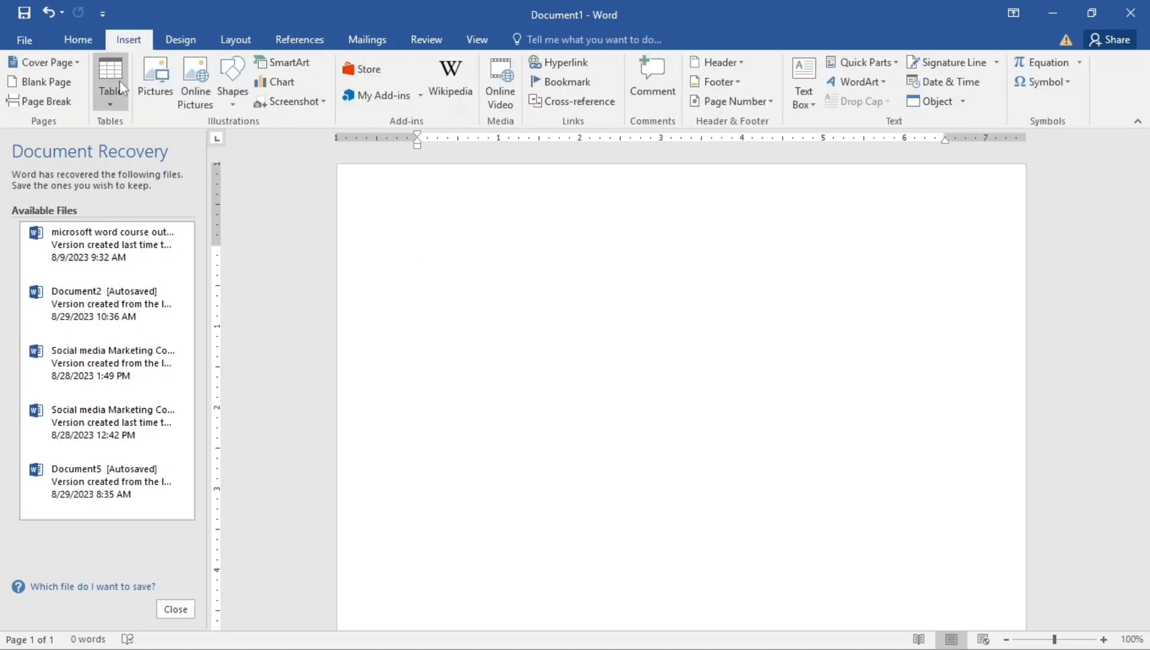
pyautogui.click(114, 103)
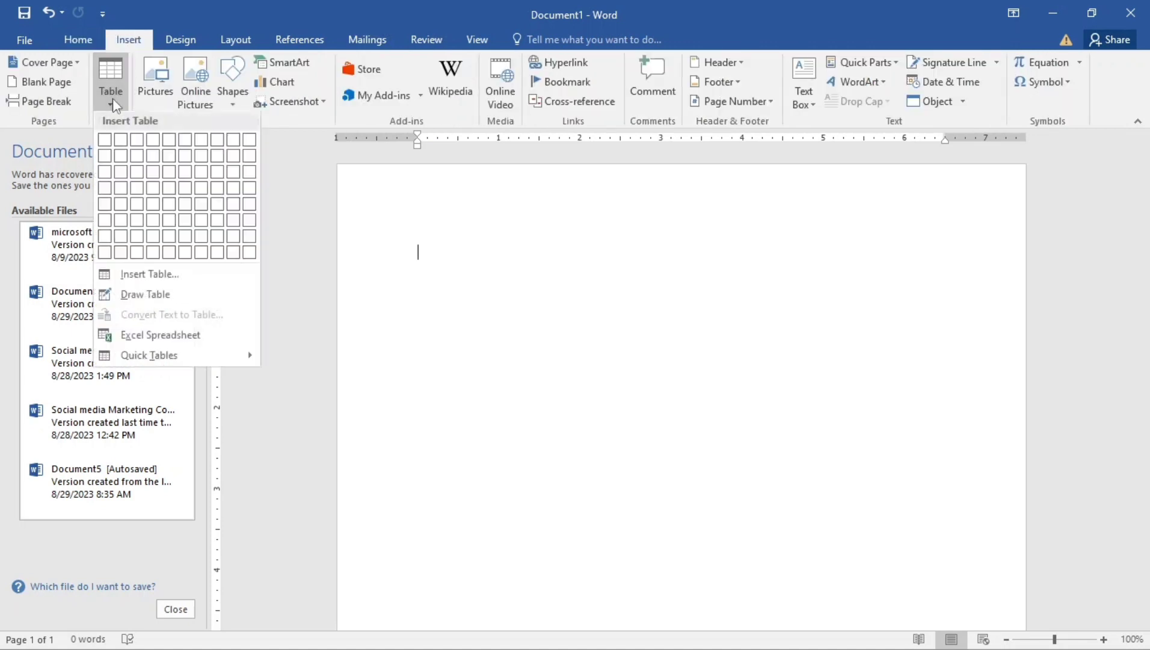
pyautogui.click(158, 166)
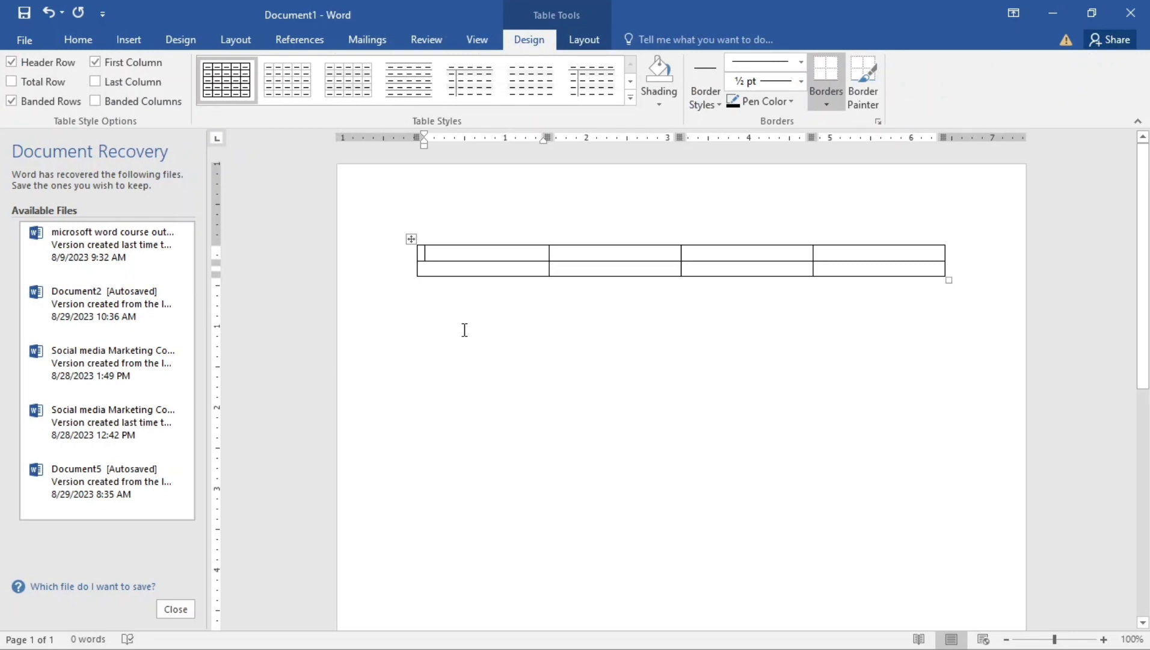
# Step: Create another table below the first by entering a line of hyphens with plus signs marking the column borders
pyautogui.click(428, 311)
pyautogui.press('Return')
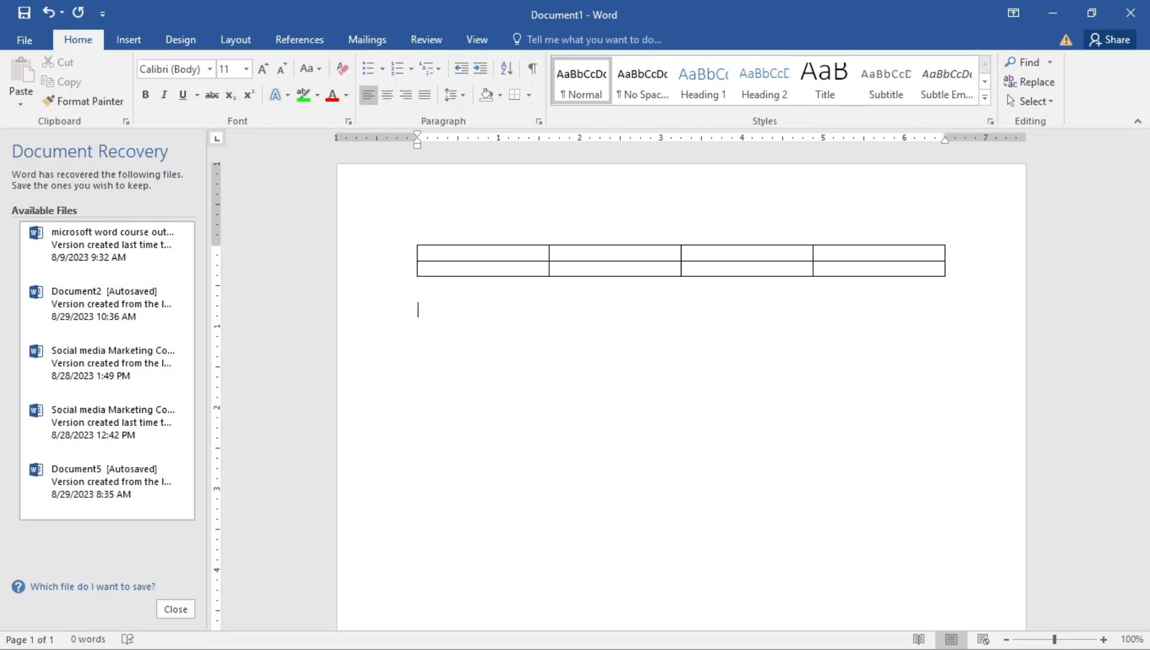
pyautogui.write('+--------------------------------------------------+--------------------------------------------+-')
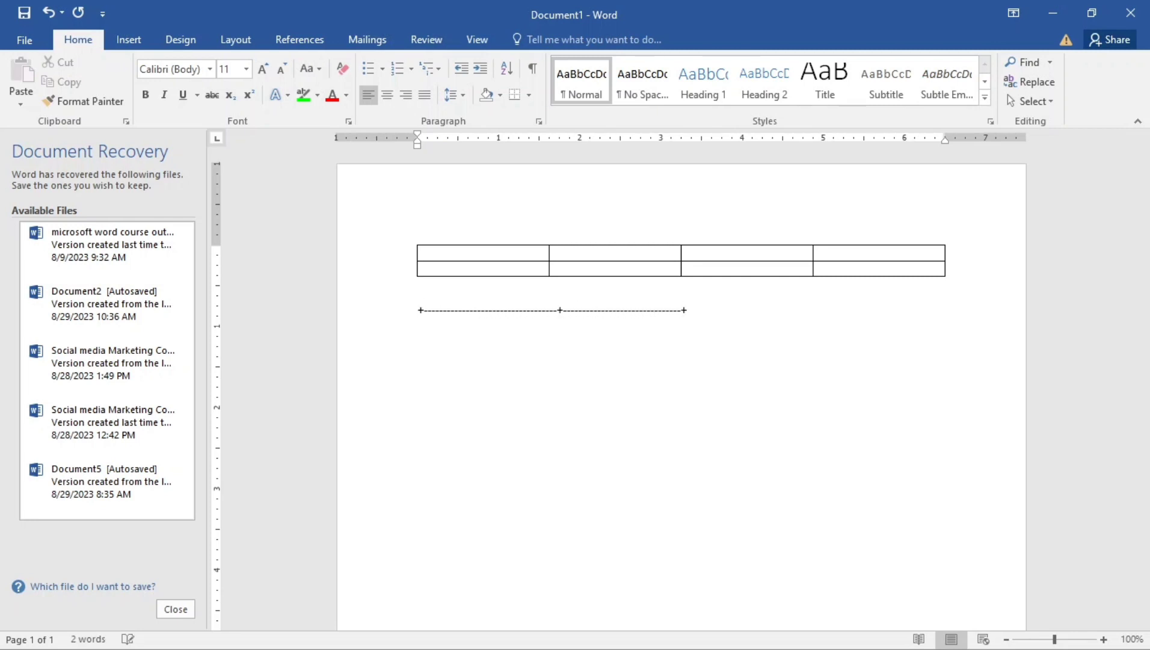
pyautogui.write('---------------------------------------------------------')
pyautogui.write('+')
pyautogui.press('Return')
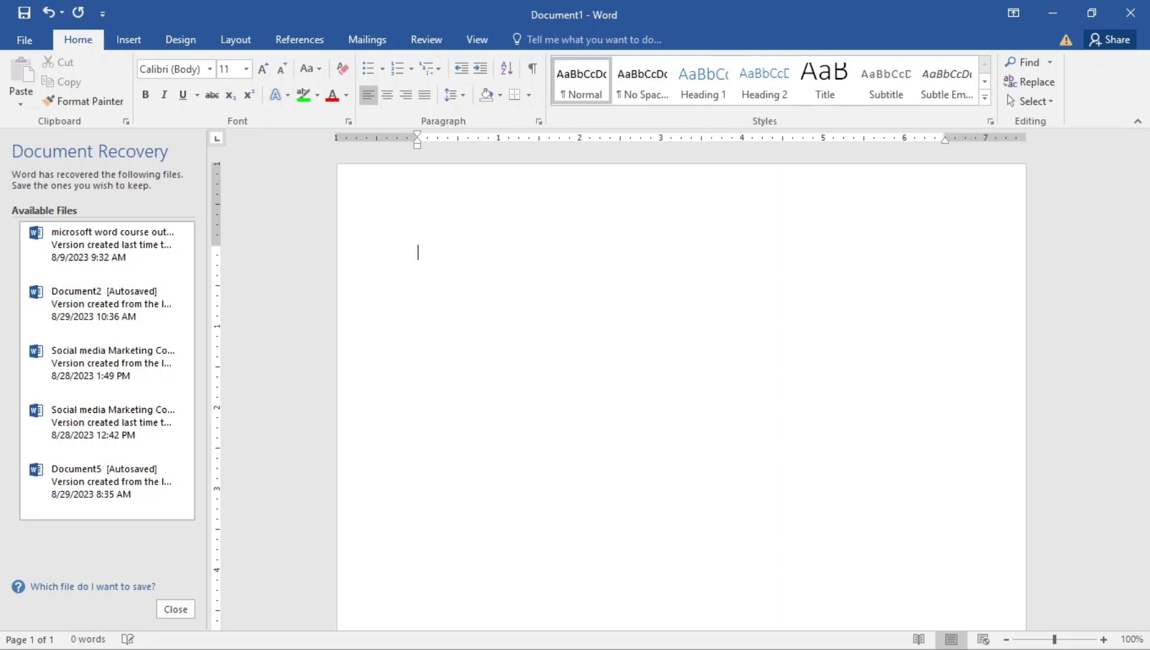
# Step: Generate sample text with =rand (4,5) and insert a thin horizontal line after its first paragraph using ---
pyautogui.write('=rand (4,5)')
pyautogui.press('Return')
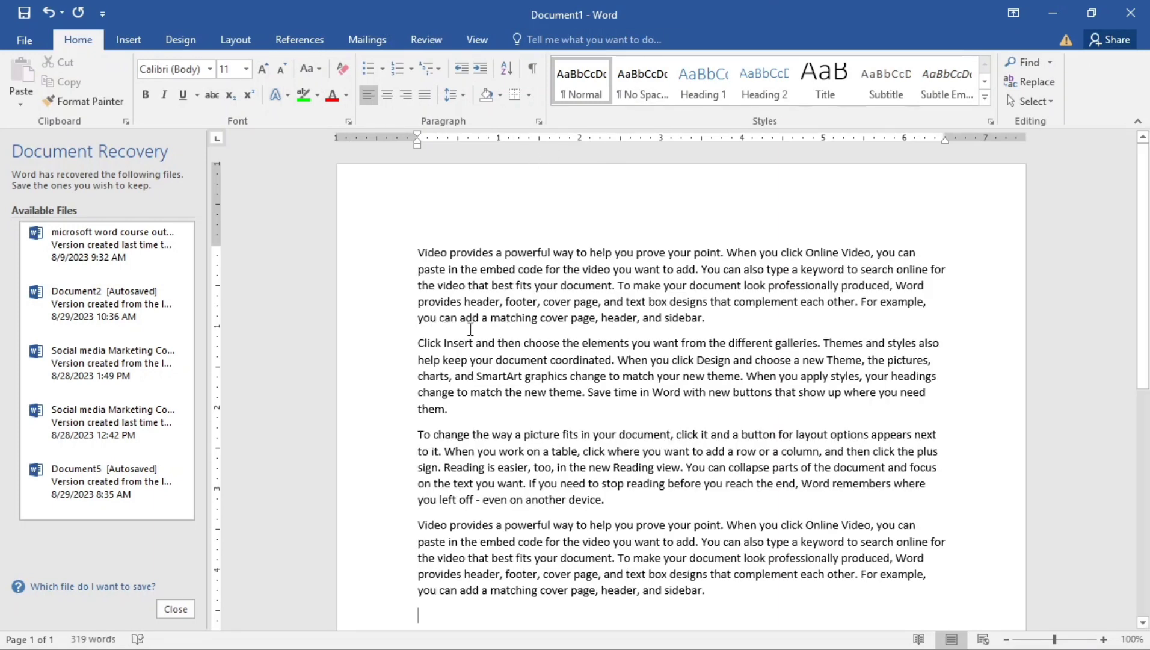
pyautogui.click(720, 316)
pyautogui.press('Return')
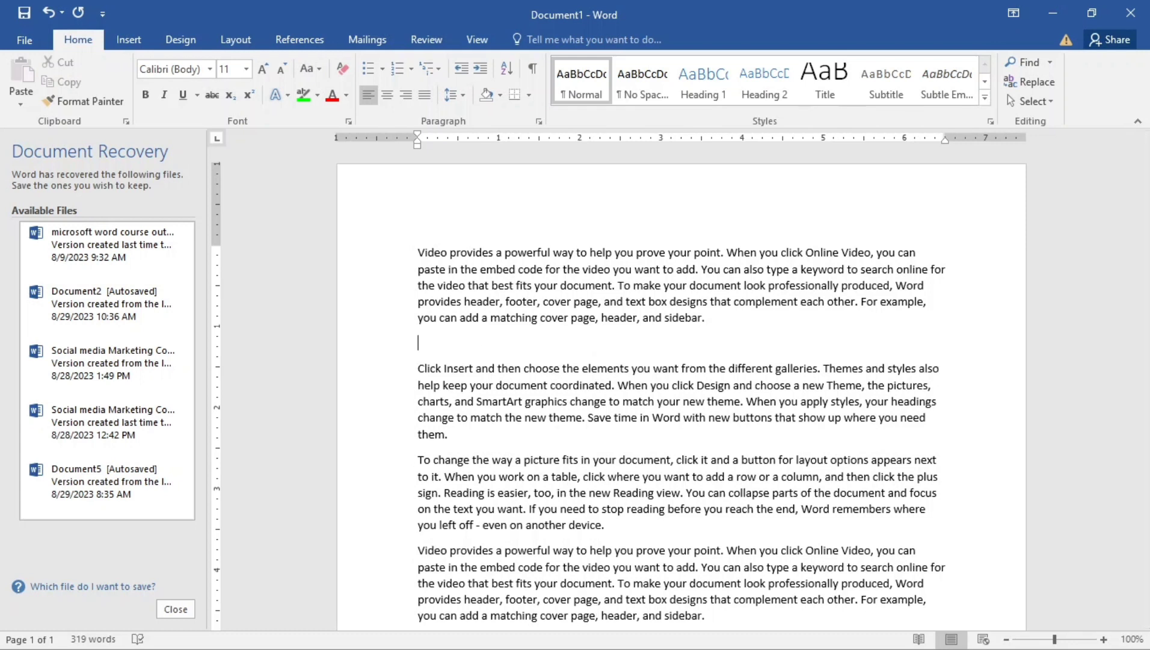
pyautogui.write('---')
pyautogui.press('Return')
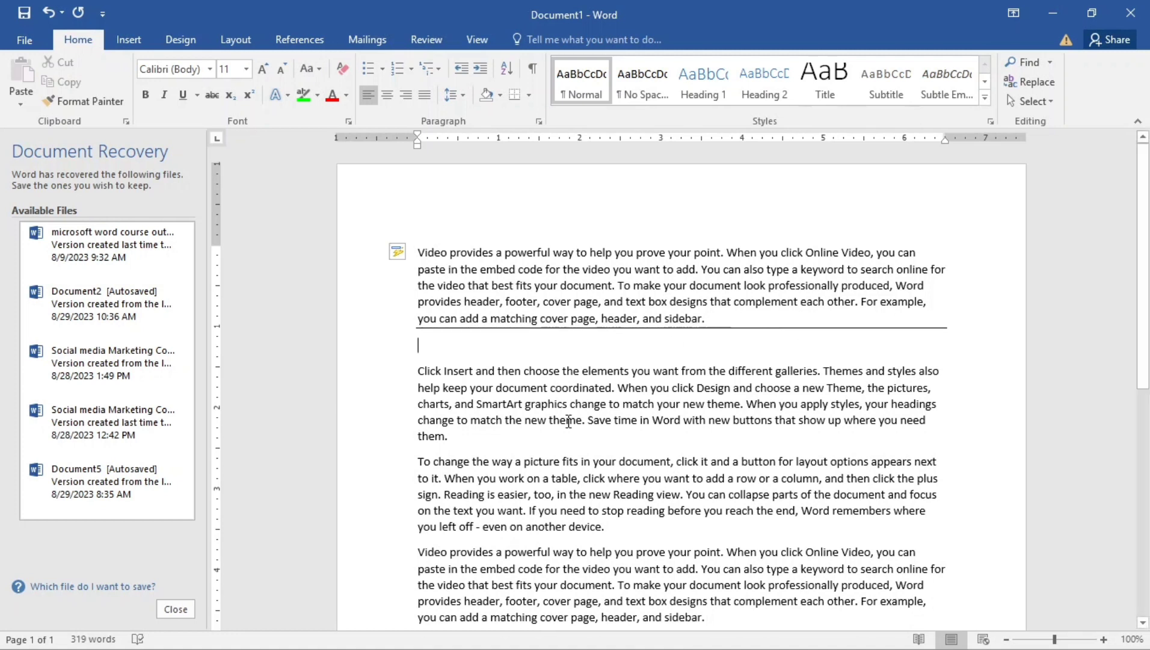
# Step: Insert a thick triple horizontal line after the paragraph ending in "them." using ###
pyautogui.click(460, 441)
pyautogui.press('Return')
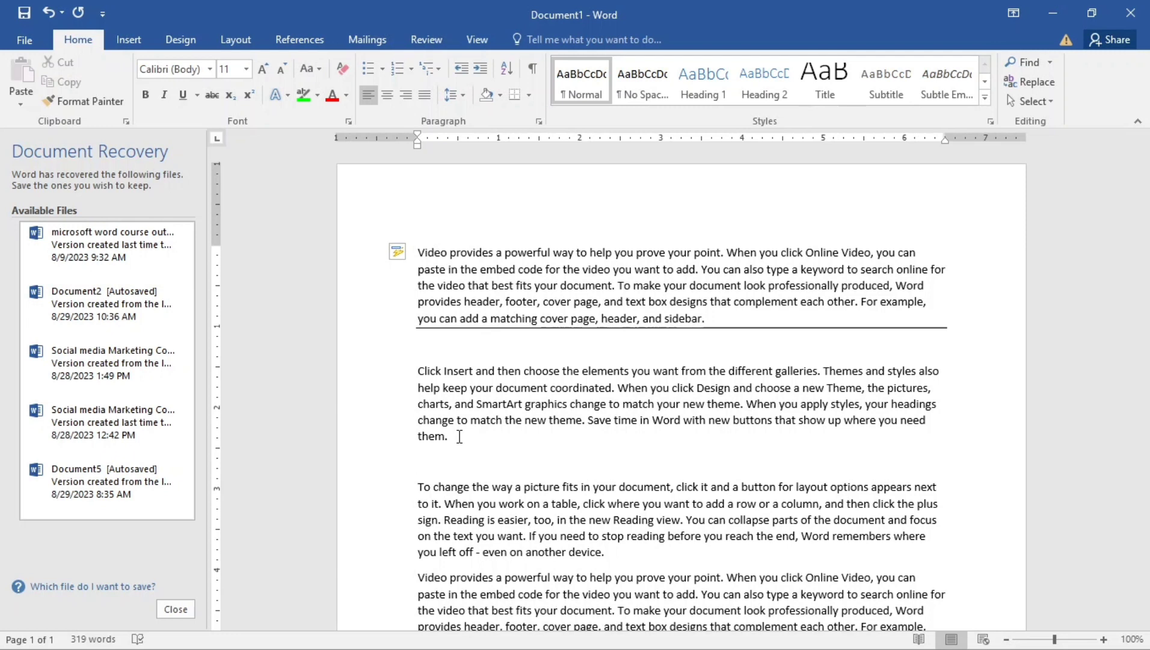
pyautogui.write('a')
pyautogui.press('BackSpace')
pyautogui.write('###')
pyautogui.press('Return')
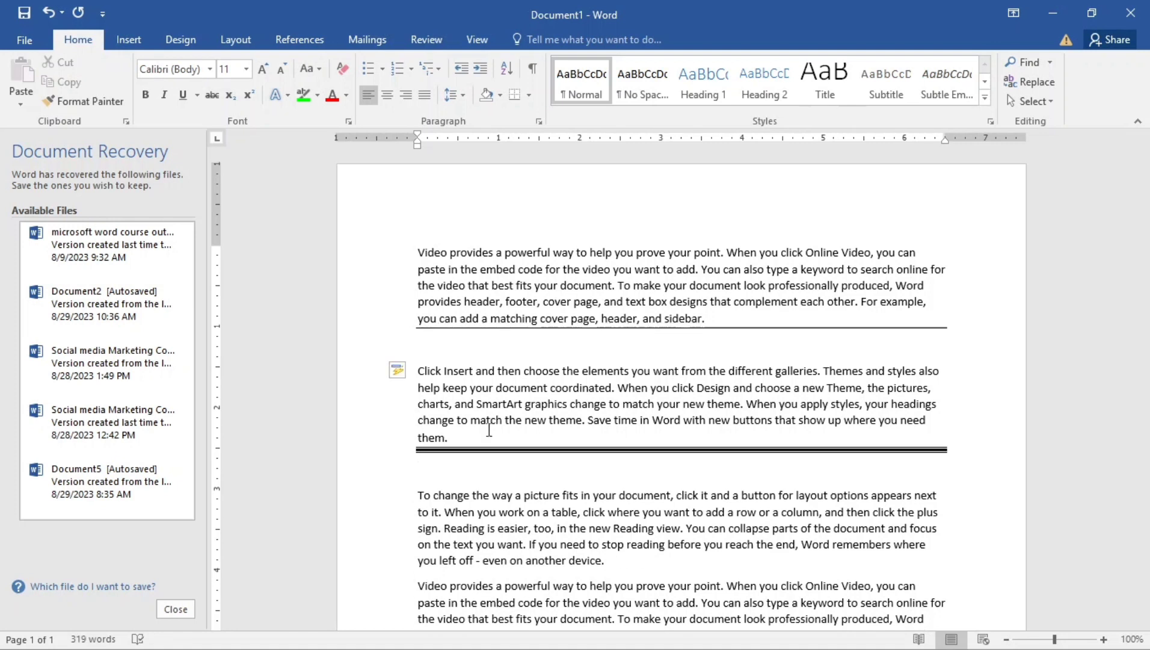
# Step: Insert a horizontal divider line after the paragraph ending in "even on another device." using ***
pyautogui.click(614, 564)
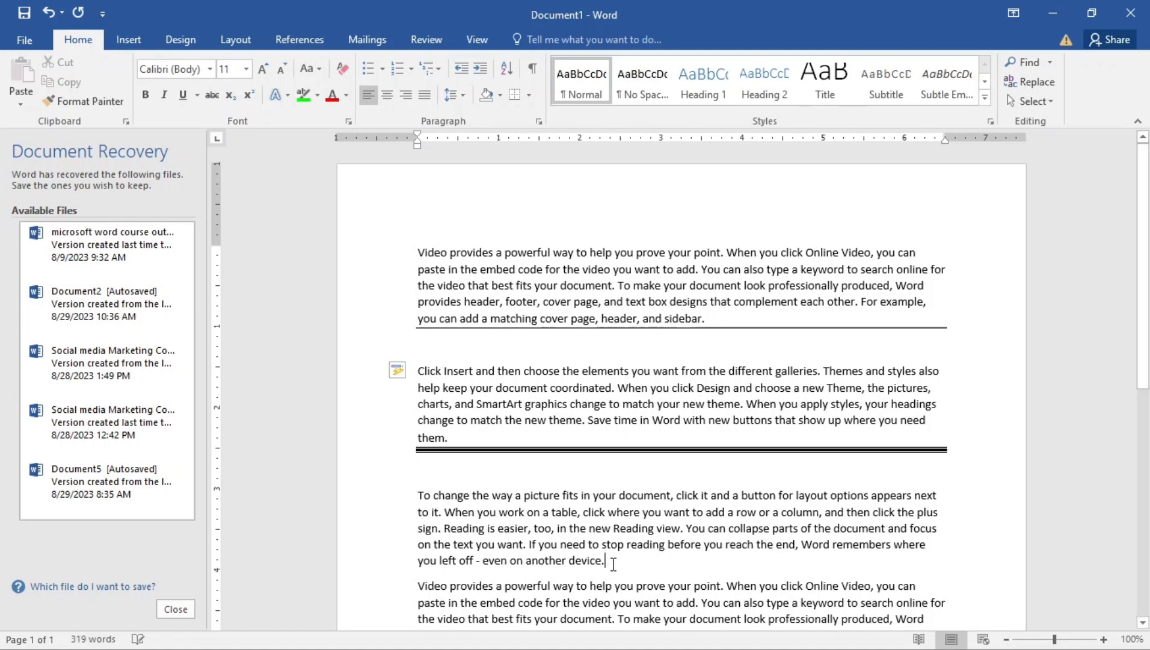
pyautogui.press('Return')
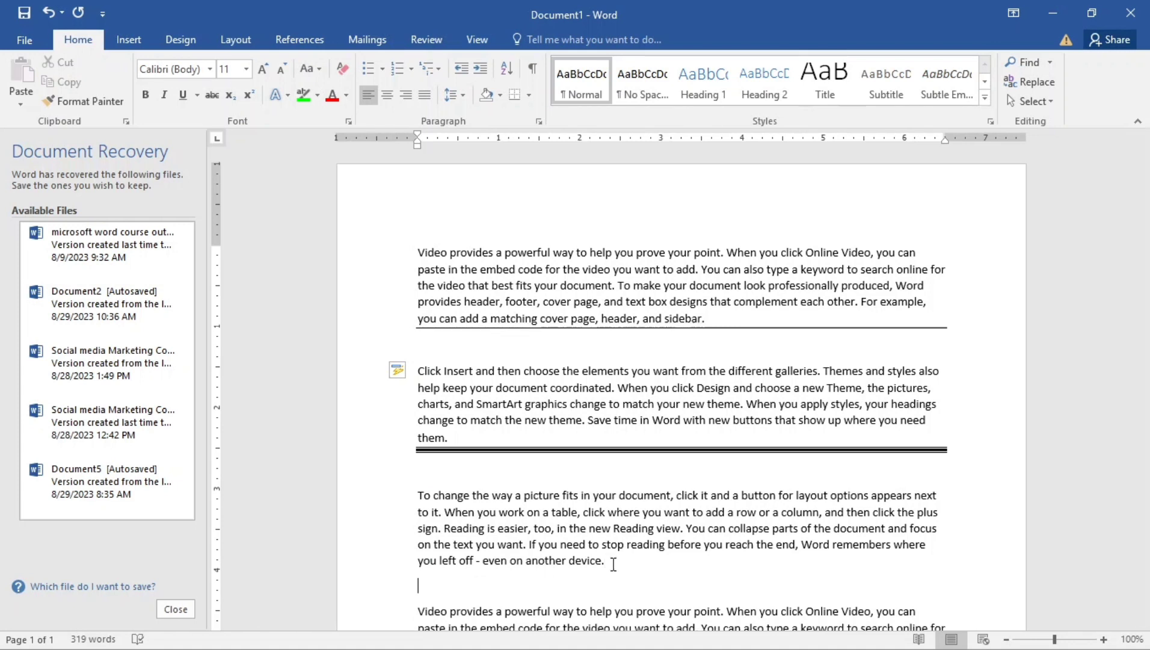
pyautogui.write('***')
pyautogui.press('Return')
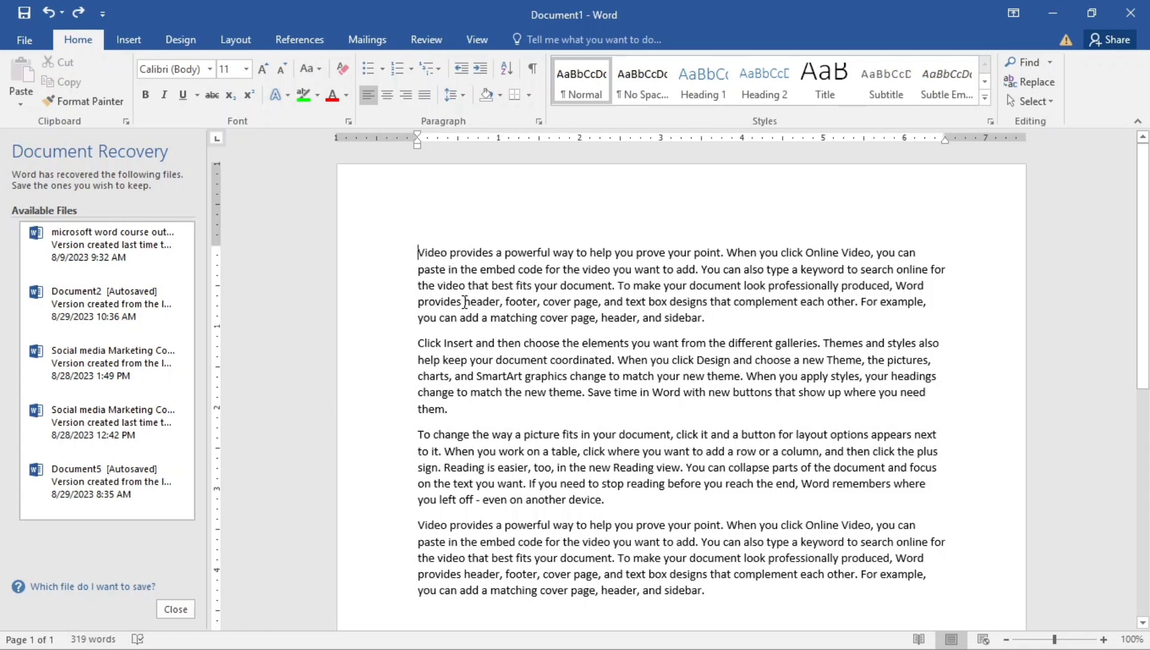
# Step: Move the insertion point word by word forward and back through the first line, ending at the line's start
pyautogui.hotkey('ctrl', 'Right')
pyautogui.hotkey('ctrl', 'Right')
pyautogui.hotkey('ctrl', 'Right')
pyautogui.hotkey('ctrl', 'Right')
pyautogui.hotkey('ctrl', 'Right')
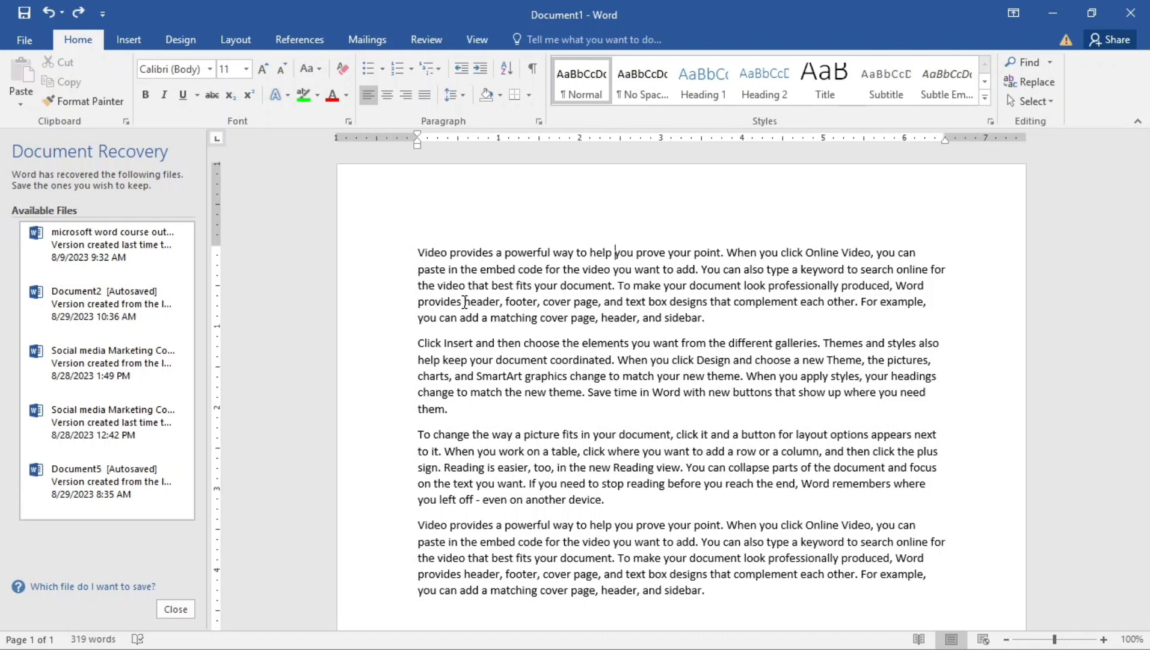
pyautogui.hotkey('ctrl', 'Left')
pyautogui.hotkey('ctrl', 'Left')
pyautogui.hotkey('ctrl', 'Left')
pyautogui.hotkey('ctrl', 'Right')
pyautogui.hotkey('ctrl', 'Right')
pyautogui.hotkey('ctrl', 'Right')
pyautogui.press('Home')
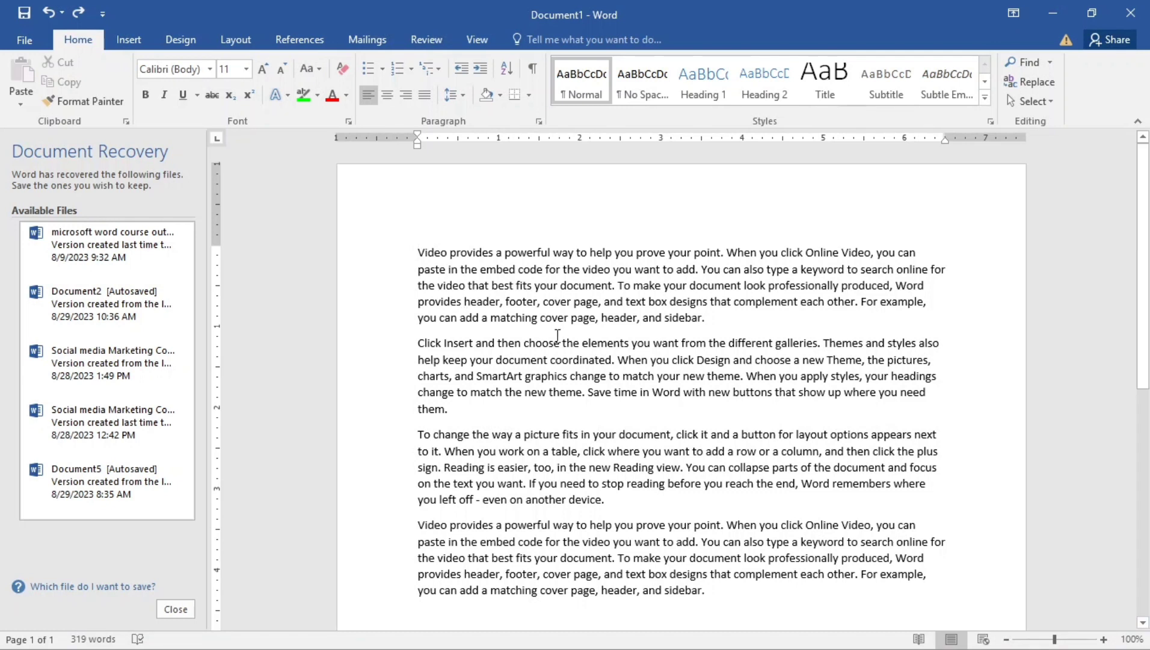
# Step: Delete the words "a powerful way" from the first sentence of the first paragraph
pyautogui.click(574, 252)
pyautogui.press('BackSpace')
pyautogui.press('BackSpace')
pyautogui.press('BackSpace')
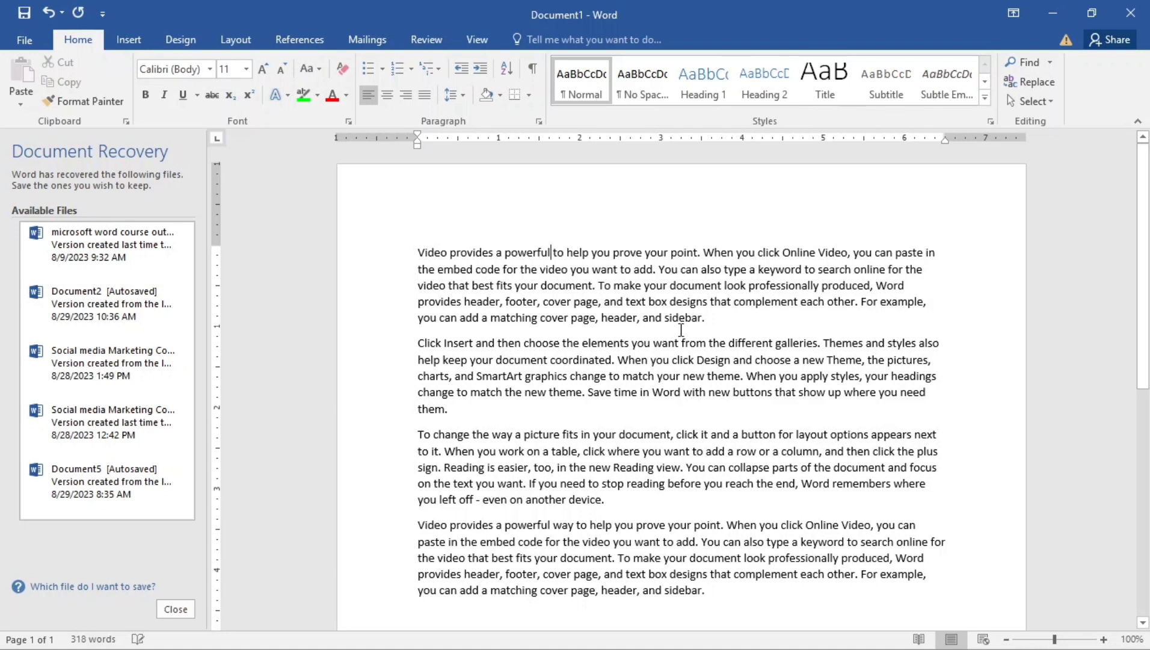
pyautogui.hotkey('ctrl', 'BackSpace')
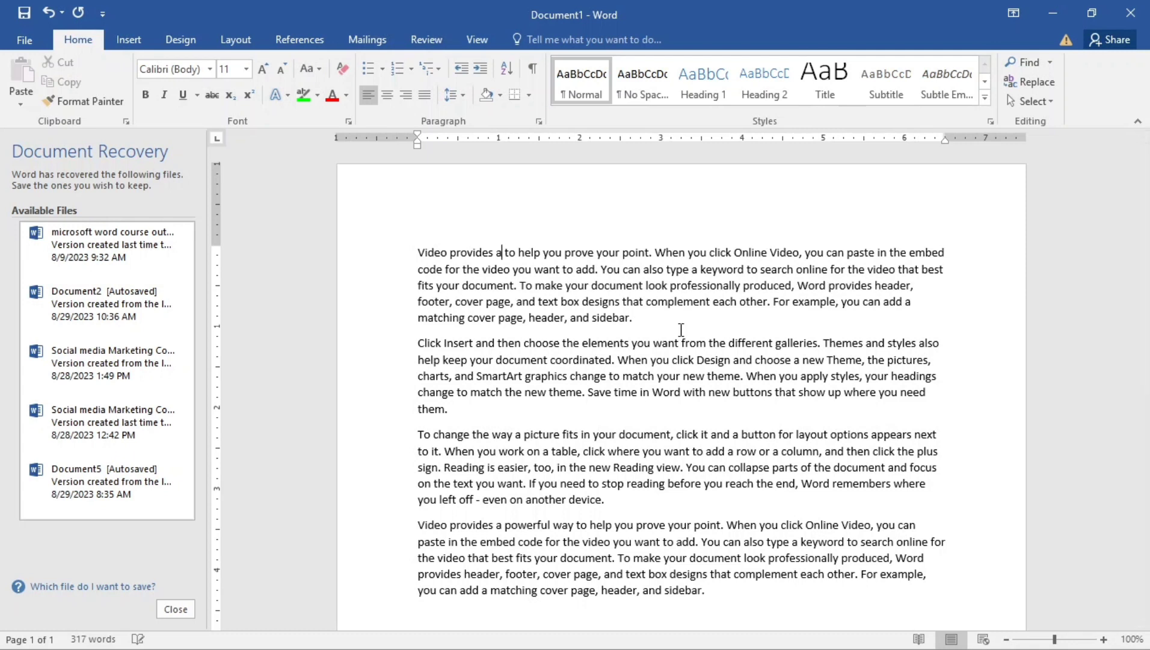
pyautogui.hotkey('ctrl', 'BackSpace')
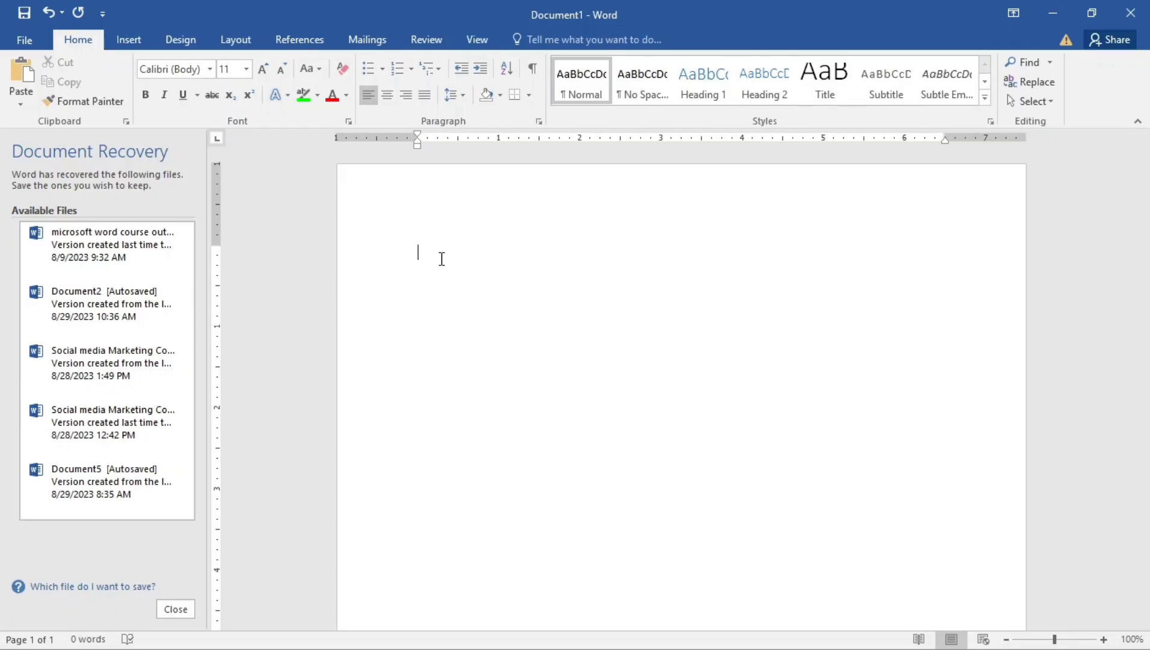
# Step: Enter the number 345 on two separate lines of the blank document
pyautogui.write('345')
pyautogui.write('345')
pyautogui.click(434, 271)
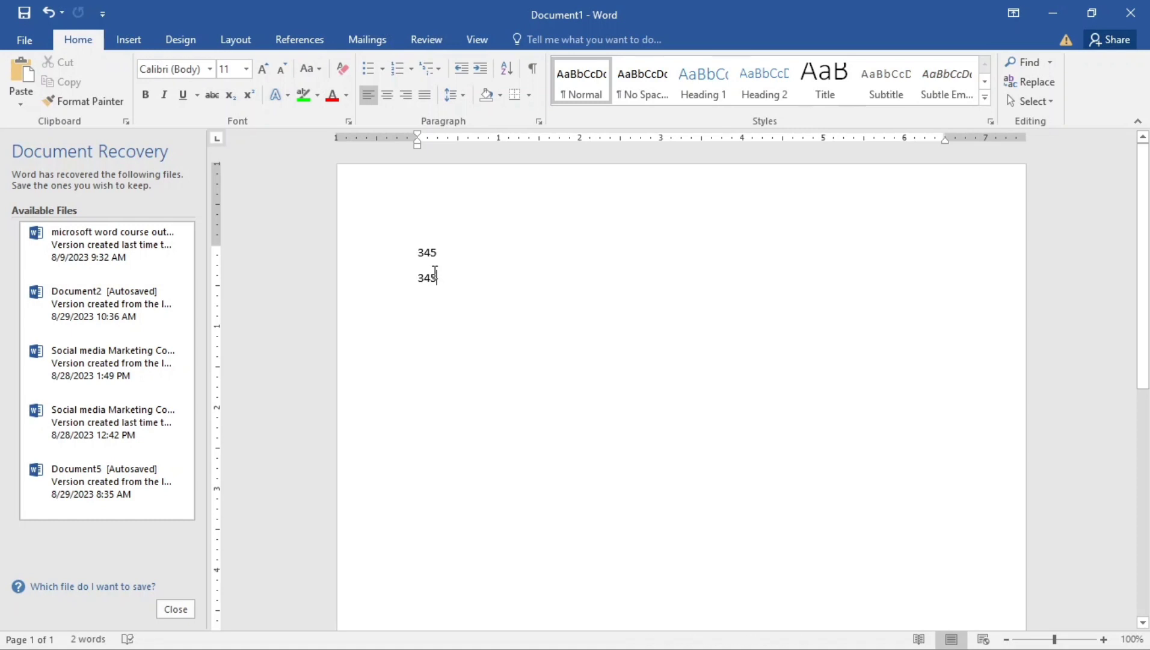
pyautogui.hotkey('ctrl', 'F9')
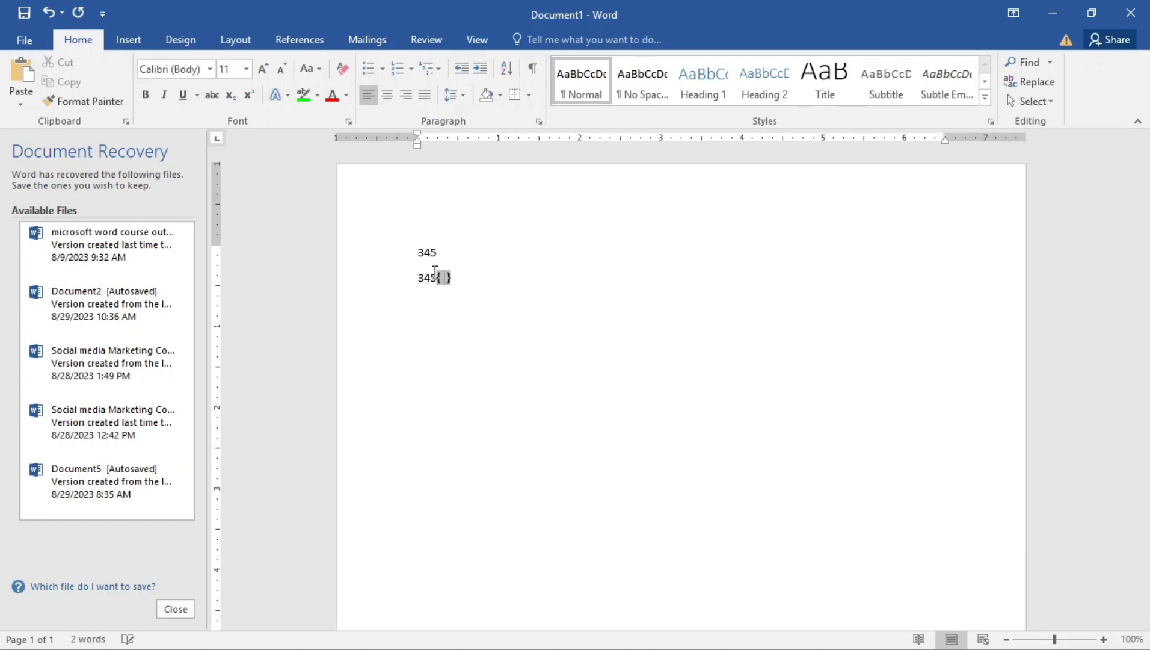
pyautogui.hotkey('ctrl', 'z')
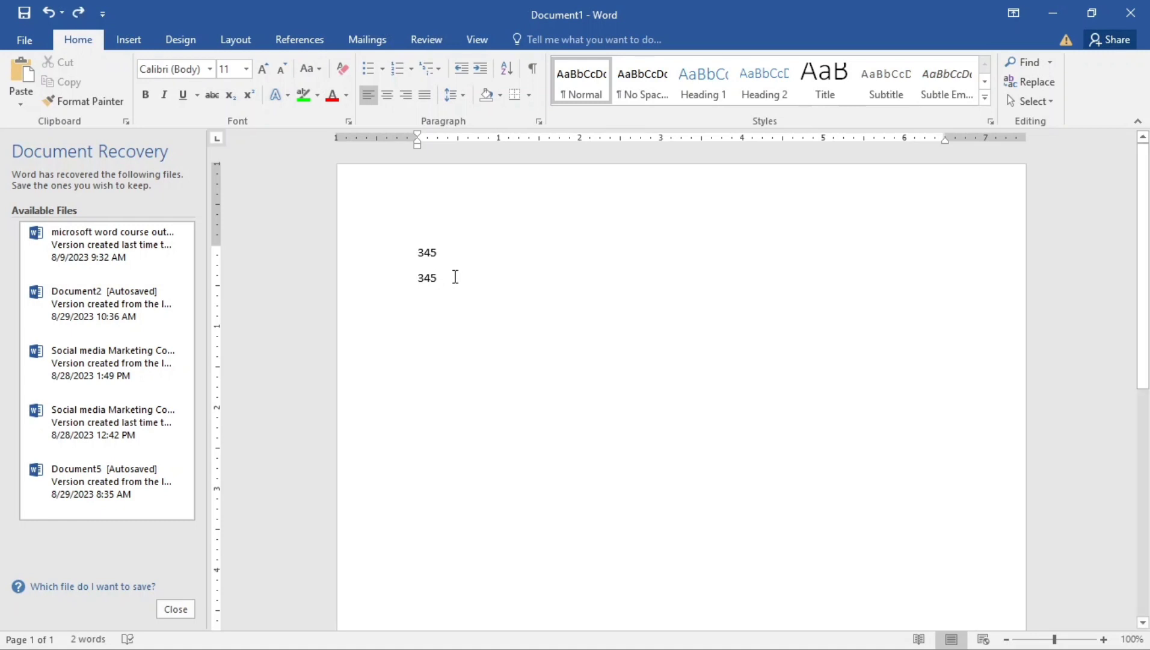
# Step: Turn the second 345 into a field with the code =345\*cardtext and update the field to spell out the number
pyautogui.click(398, 278)
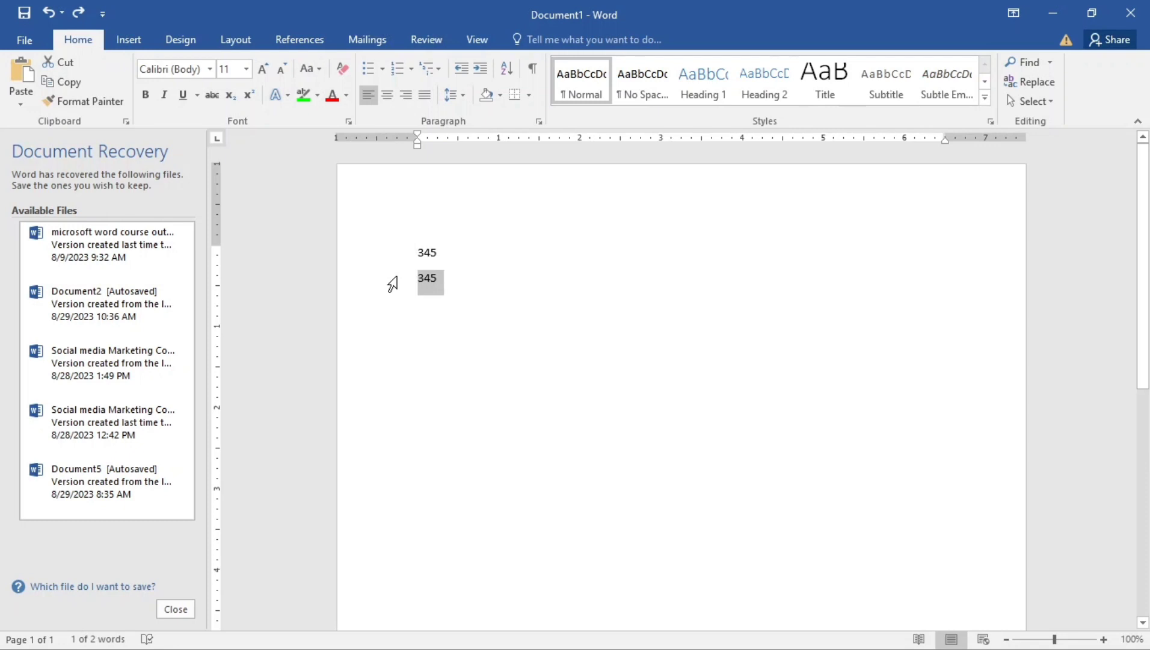
pyautogui.hotkey('ctrl', 'F9')
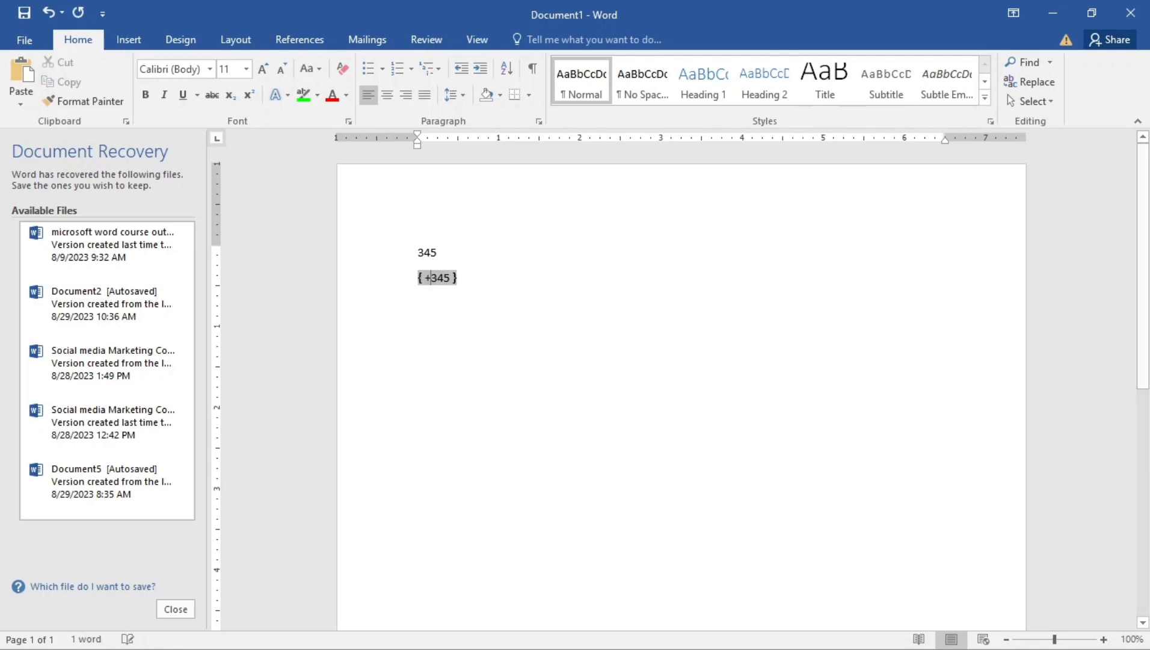
pyautogui.write('=')
pyautogui.click(452, 286)
pyautogui.write('\\')
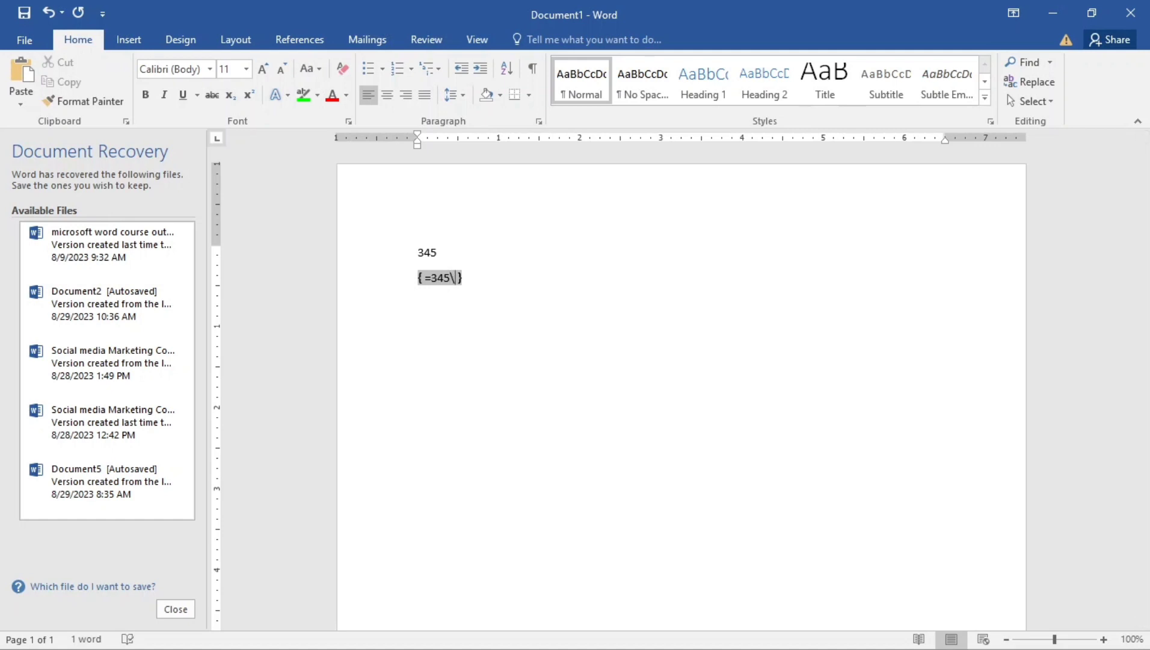
pyautogui.write('*cardtext')
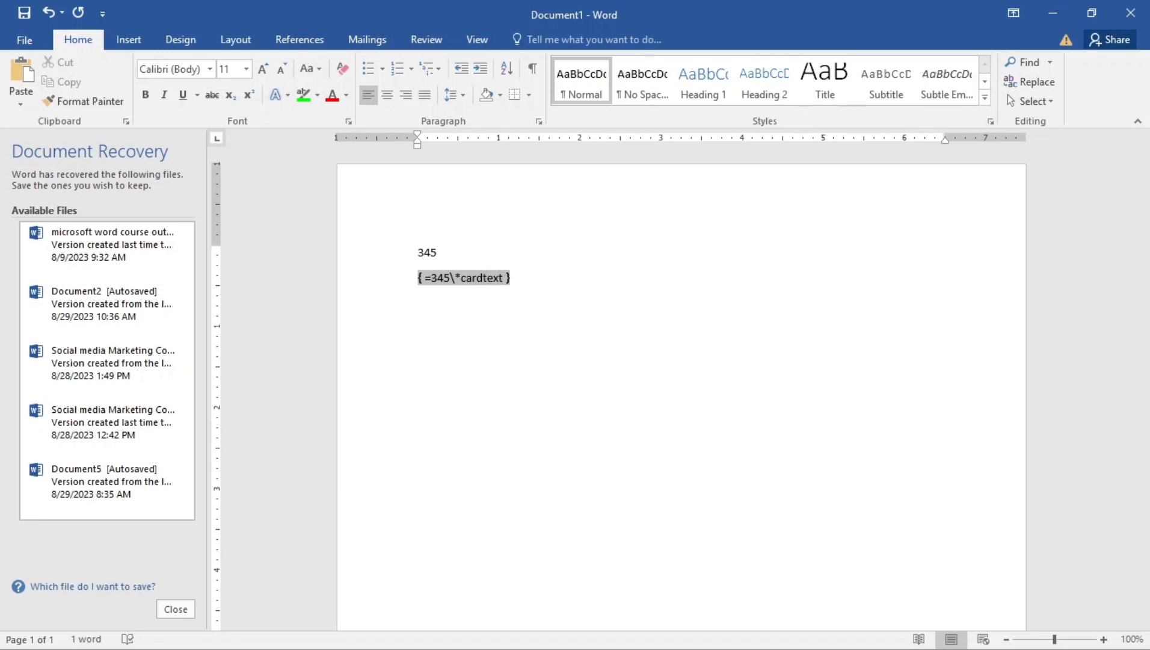
pyautogui.rightClick(485, 285)
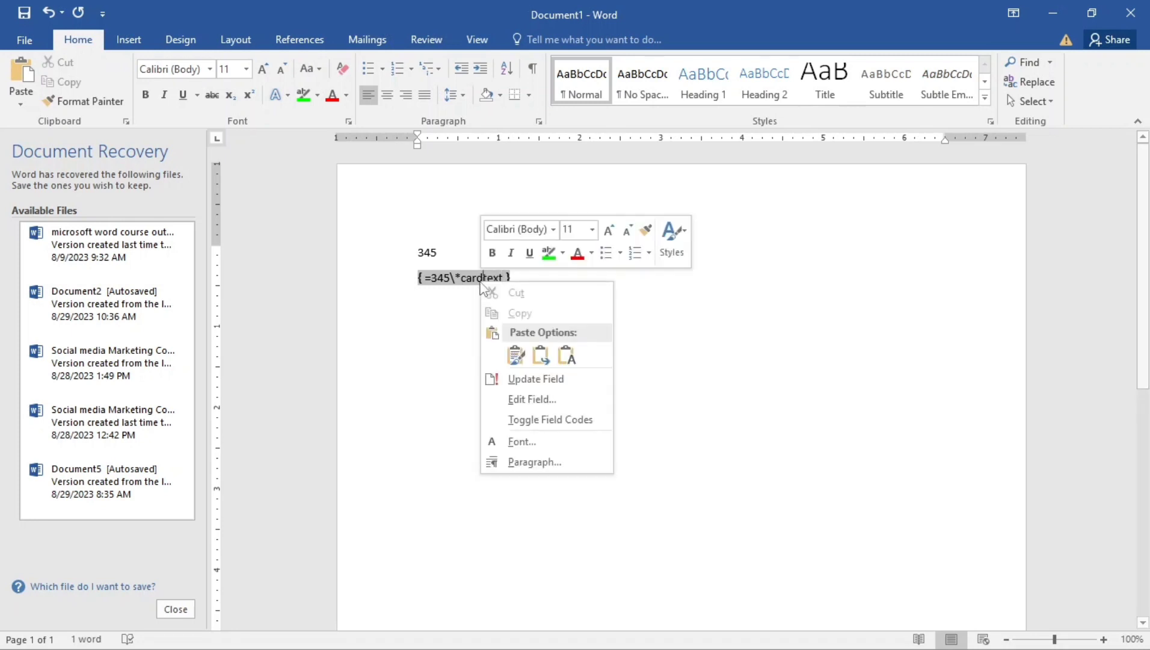
pyautogui.click(527, 377)
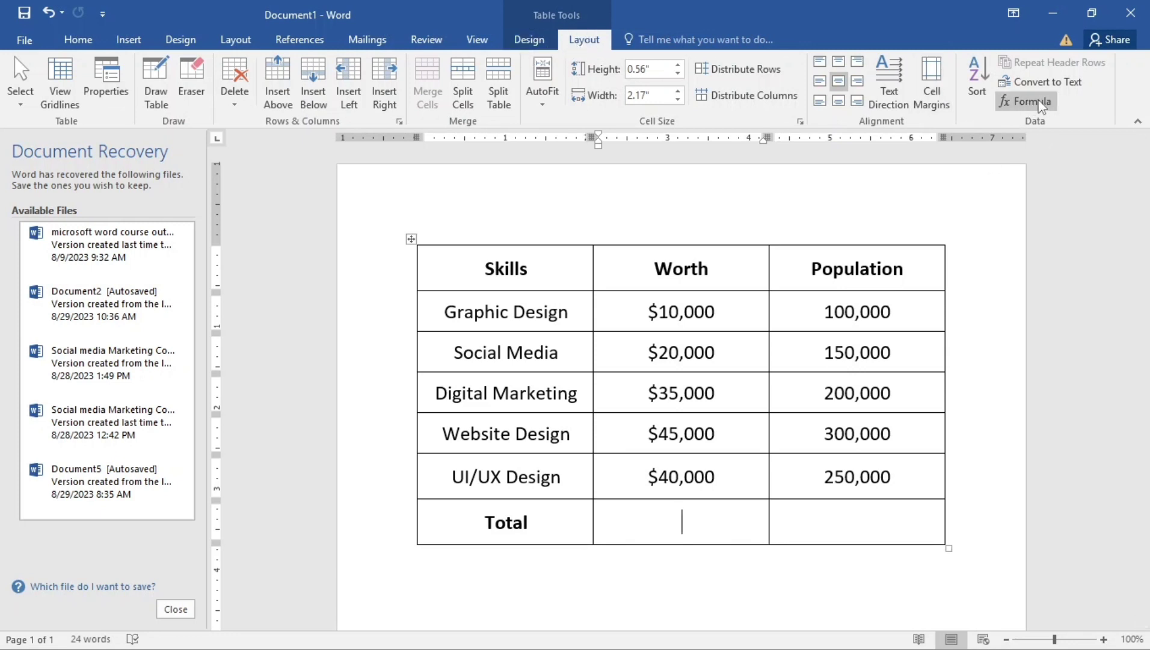
# Step: Insert the formula =SUM(ABOVE) in the Total row's Worth cell
pyautogui.click(1026, 106)
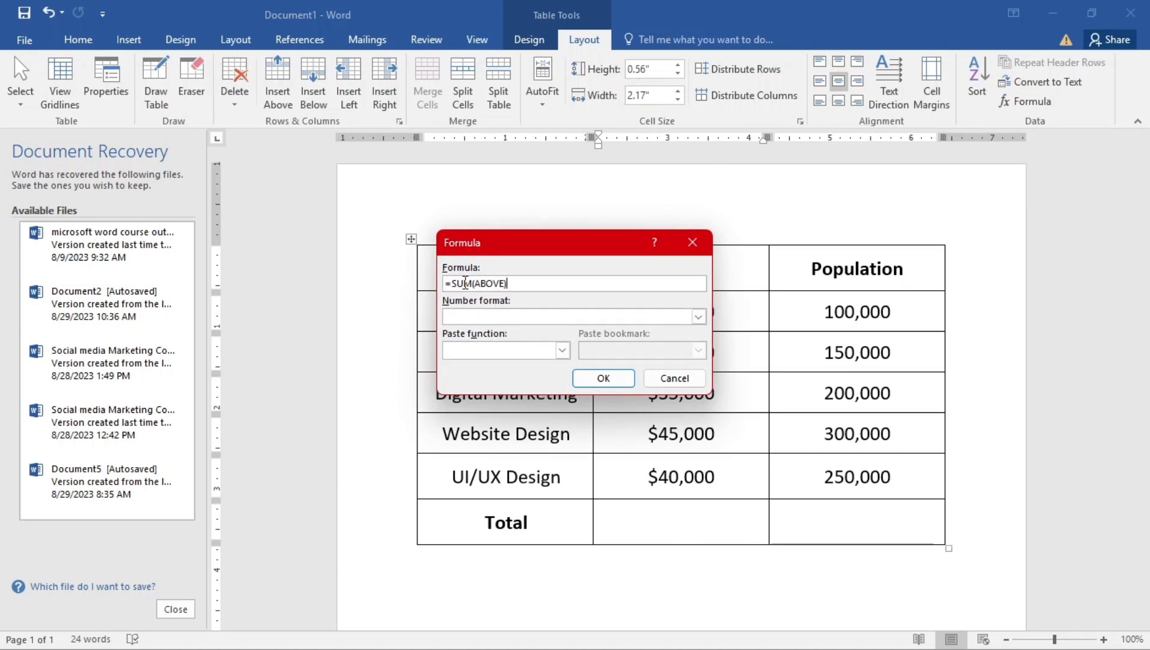
pyautogui.click(604, 378)
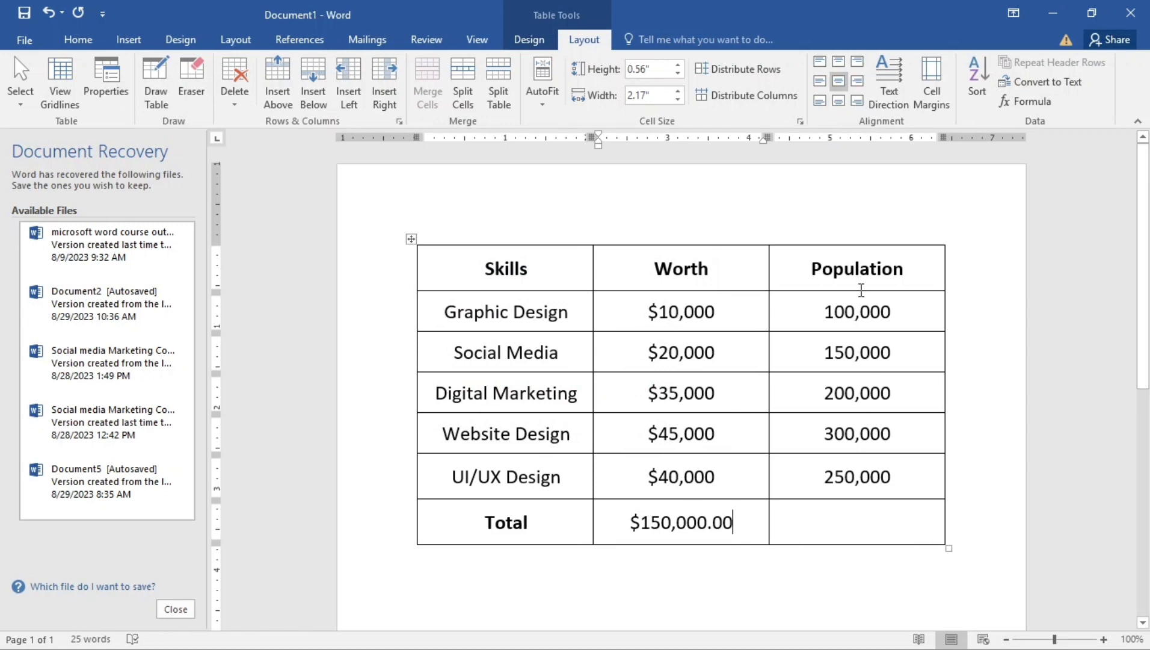
# Step: Insert the formula =AVERAGE(ABOVE) in the Total row's Population cell, choosing AVERAGE from the available functions
pyautogui.click(849, 518)
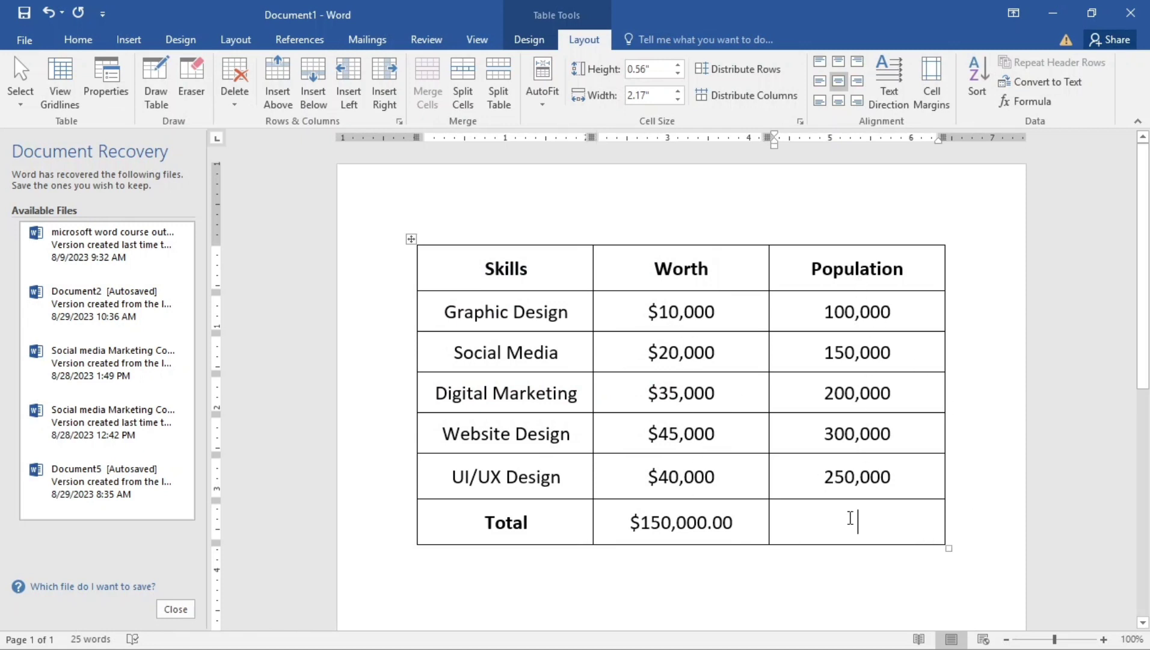
pyautogui.click(1034, 101)
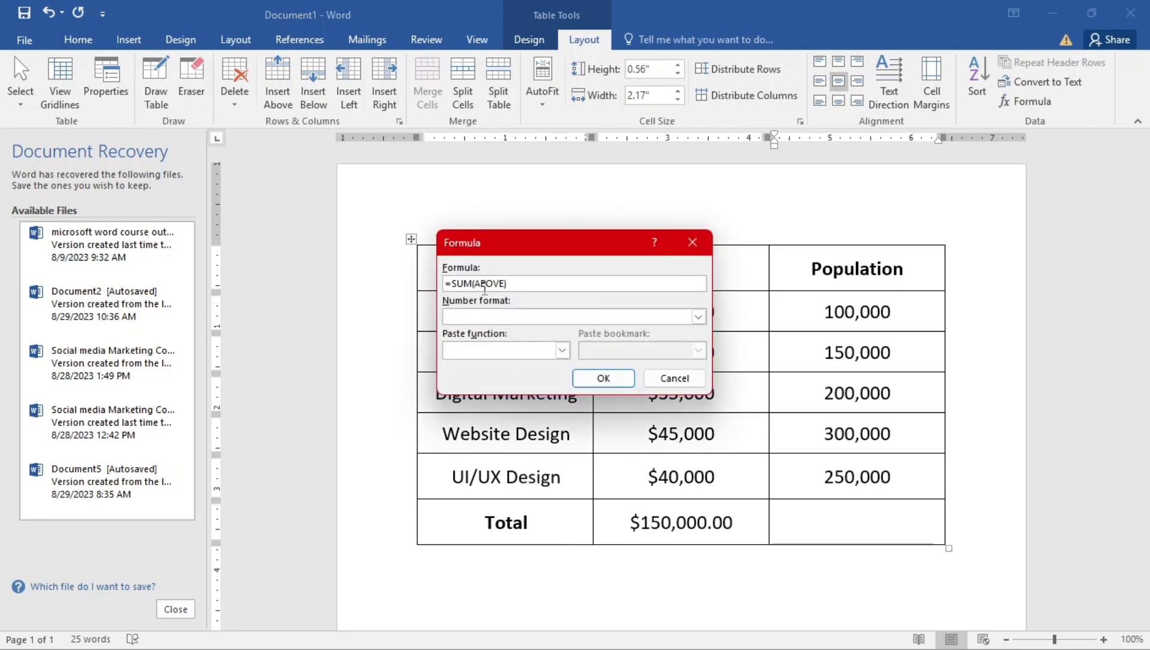
pyautogui.moveTo(514, 283); pyautogui.dragTo(455, 279)
pyautogui.press('BackSpace')
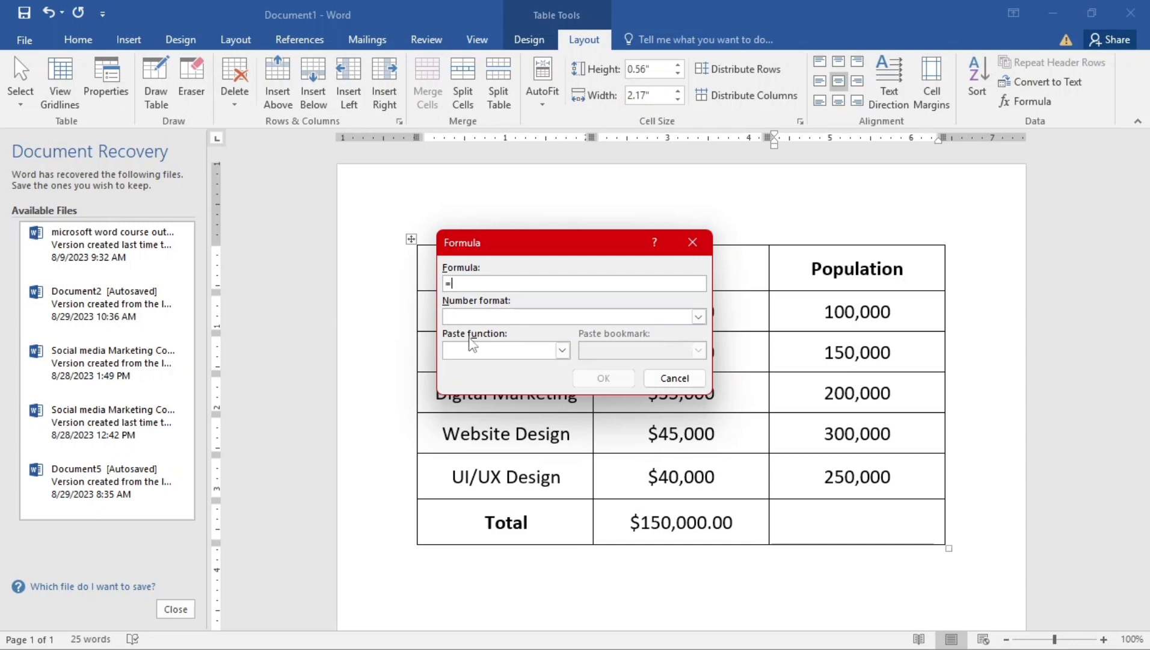
pyautogui.click(562, 350)
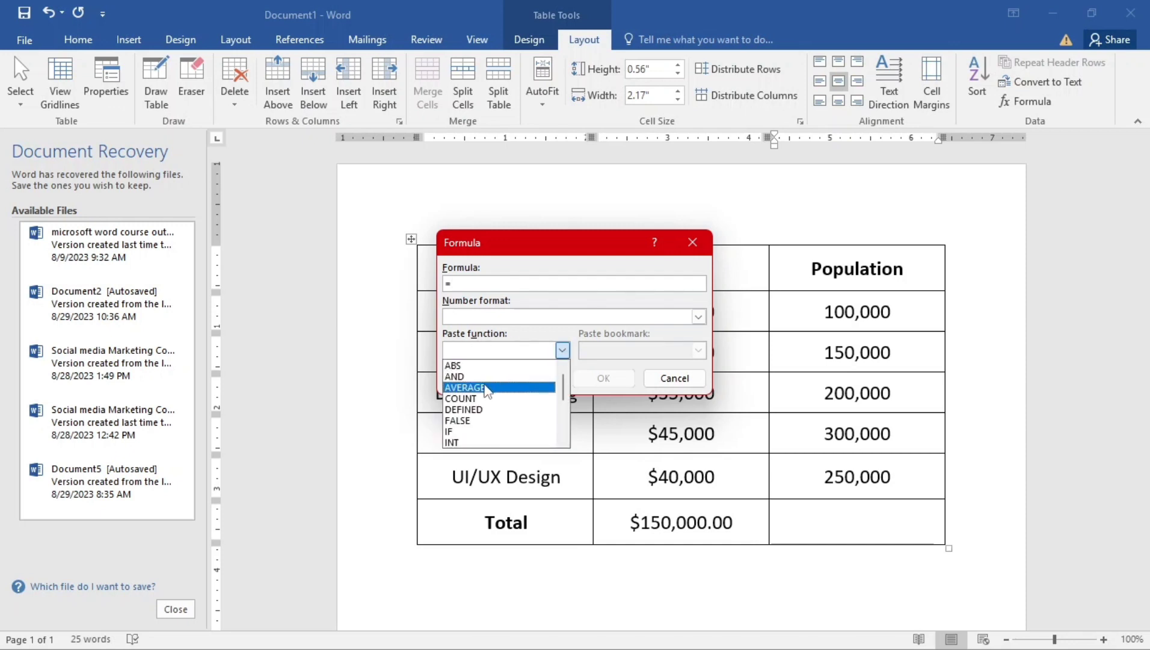
pyautogui.click(486, 388)
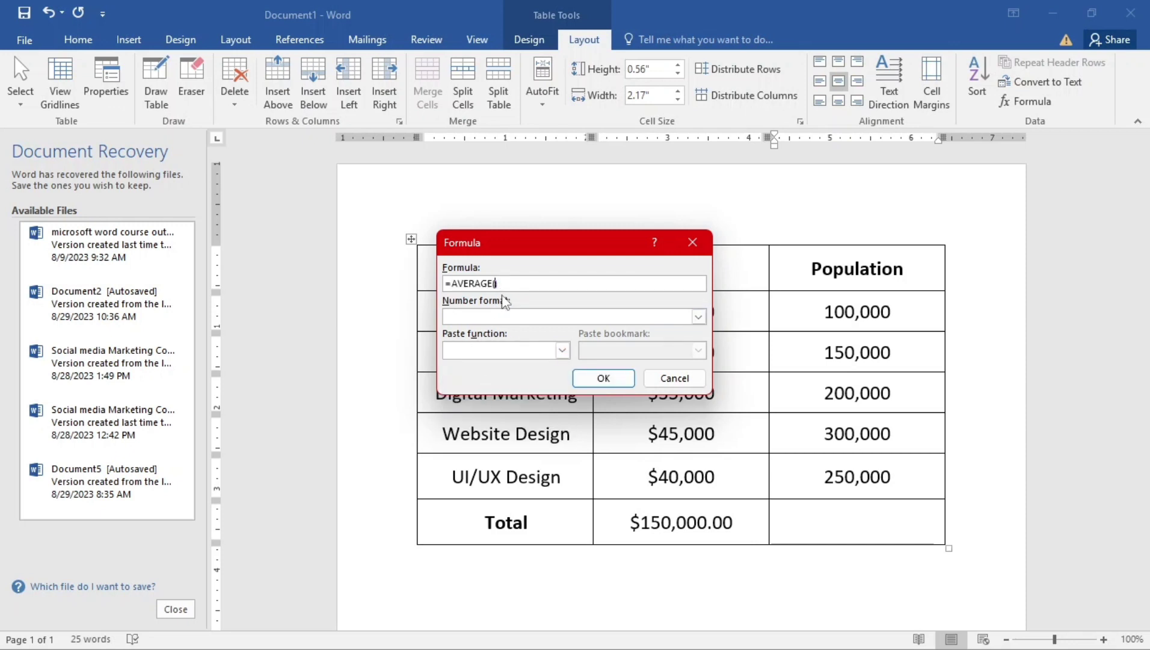
pyautogui.press('capslock')
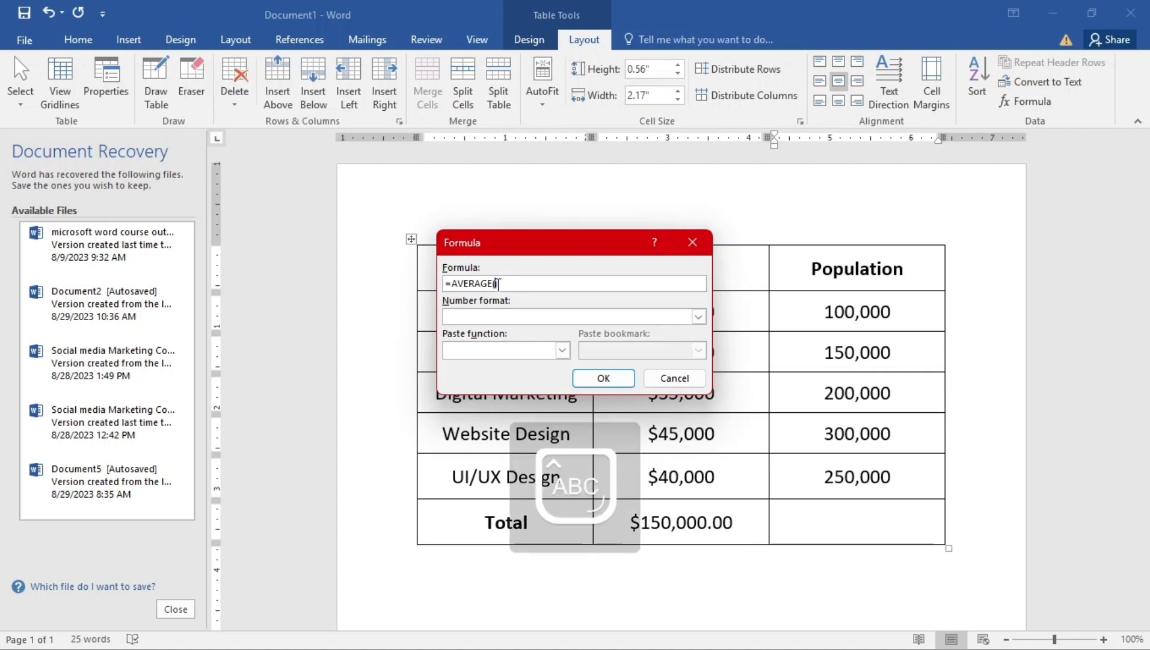
pyautogui.write('ABOVE')
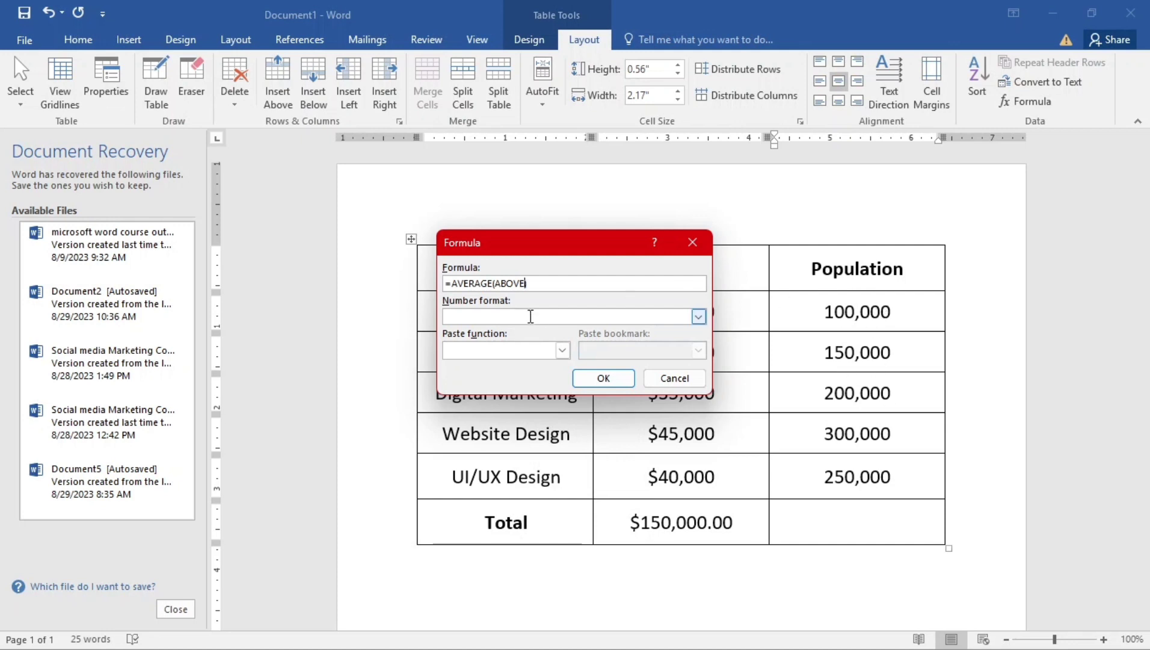
pyautogui.click(591, 381)
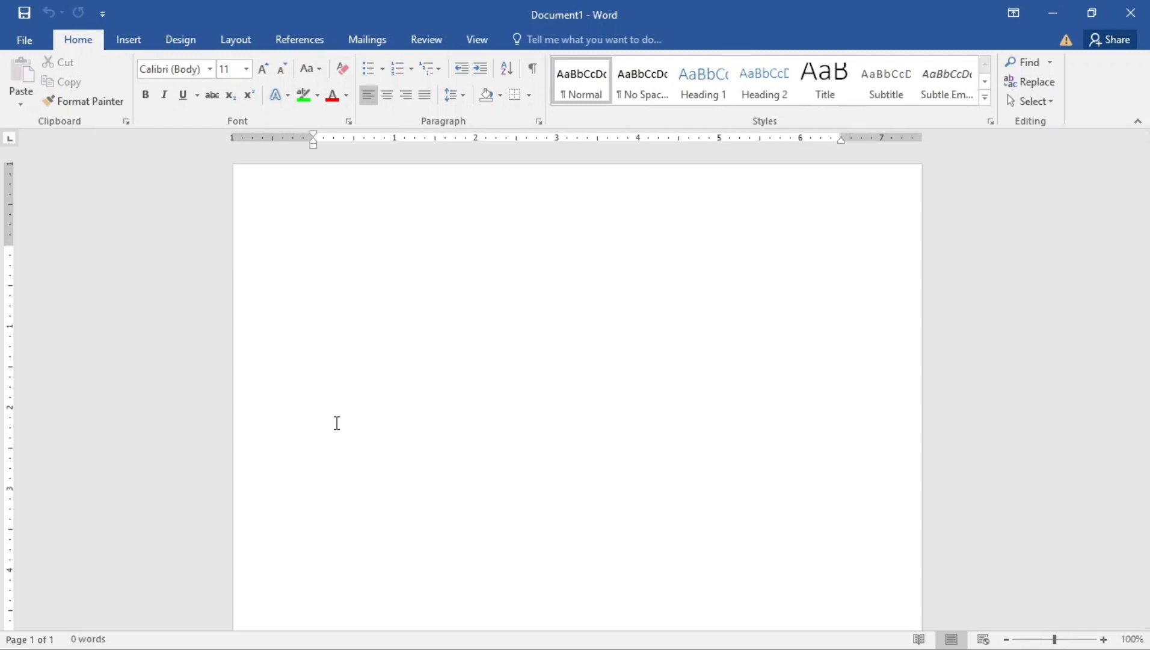
# Step: Generate three paragraphs of four sentences each of sample text in the blank document with =rand(3,4)
pyautogui.write('=R')
pyautogui.press('BackSpace')
pyautogui.press('capslock')
pyautogui.write('ra')
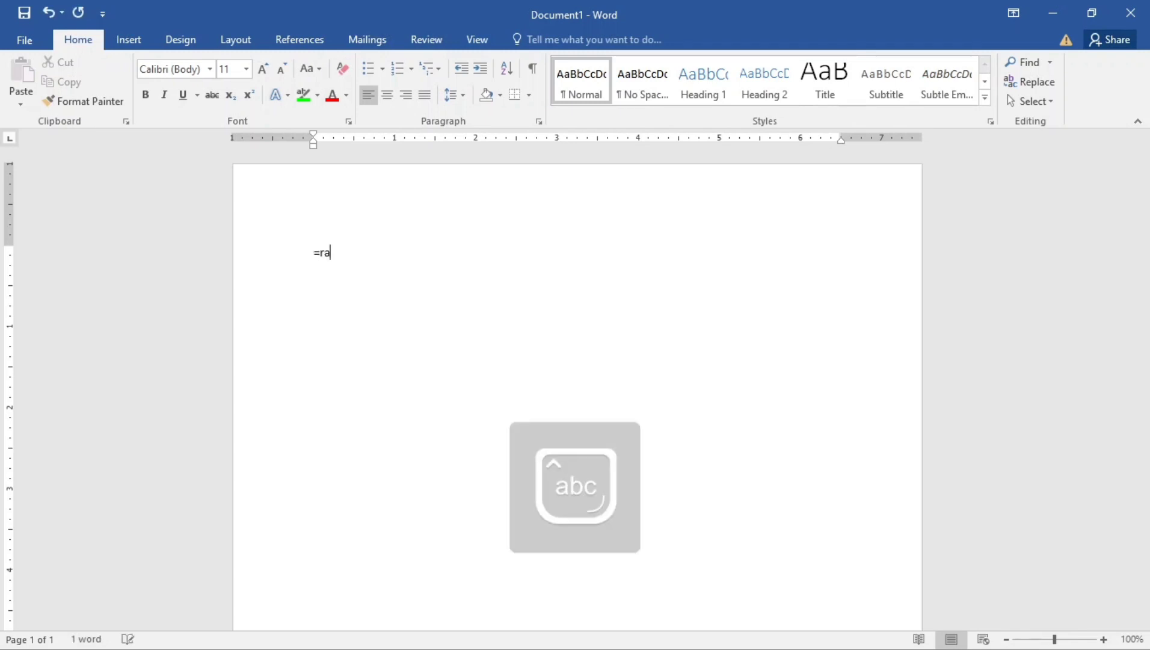
pyautogui.write('nd(')
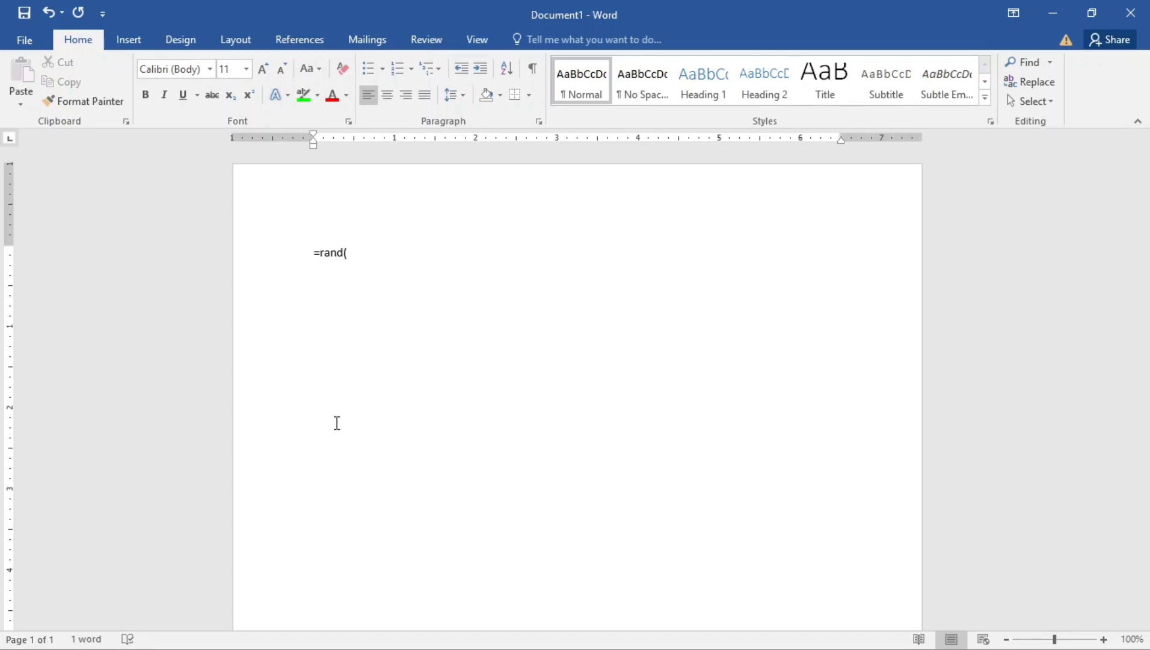
pyautogui.write('3,4)')
pyautogui.press('Return')
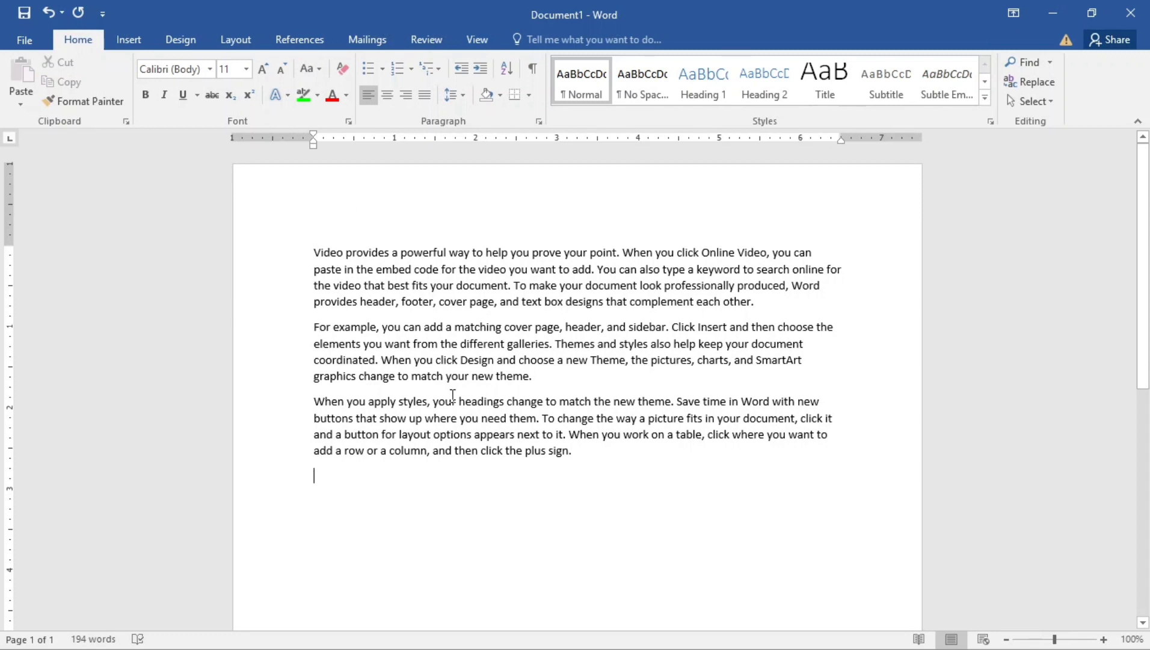
# Step: Generate four Lorem ipsum paragraphs of five sentences each below the sample text with =lorem(4,5)
pyautogui.press('Return')
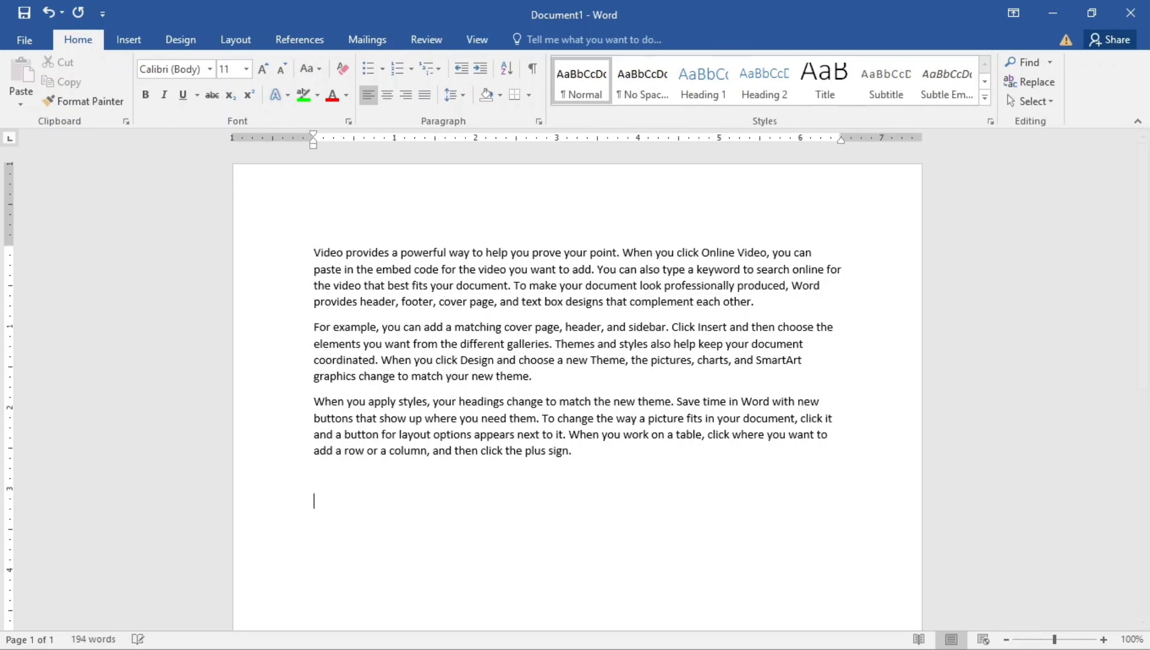
pyautogui.write('=lorem(4,5)')
pyautogui.press('Return')
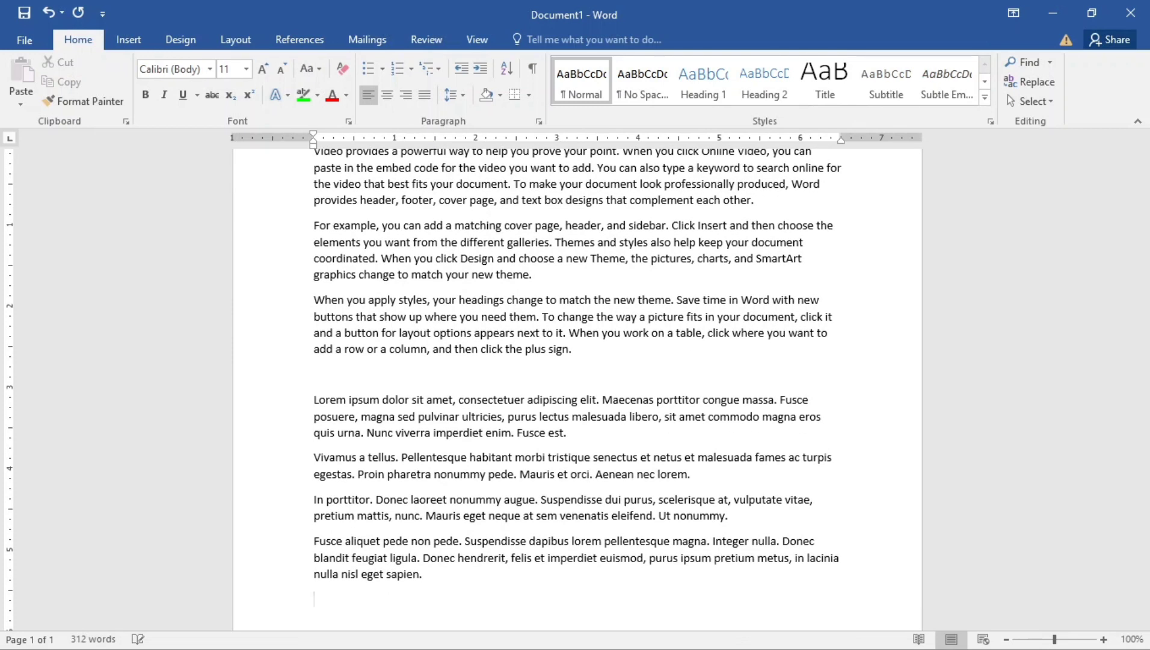
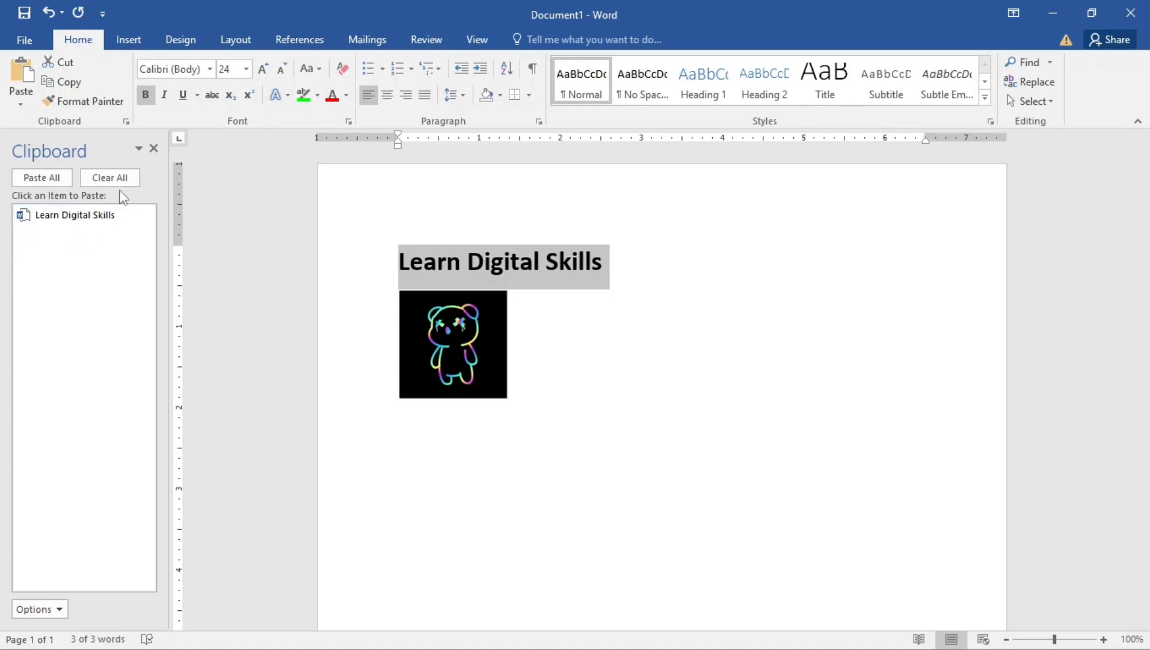
# Step: Copy the bear picture below "Learn Digital Skills" and show the collected items on the Office clipboard
pyautogui.click(154, 149)
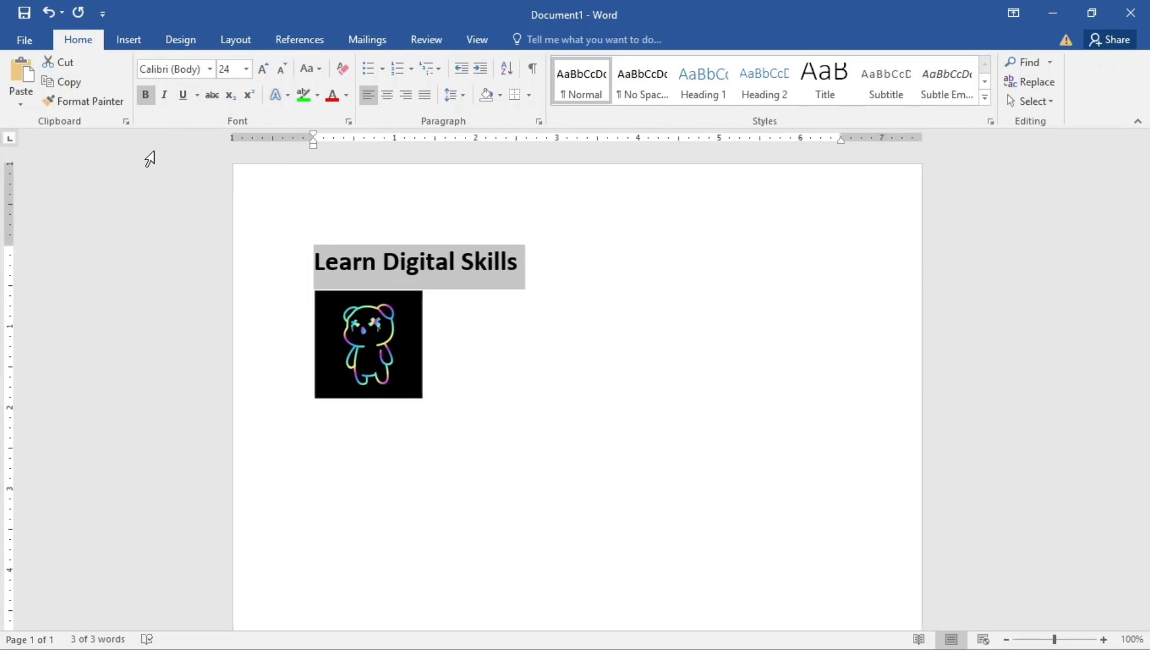
pyautogui.click(367, 314)
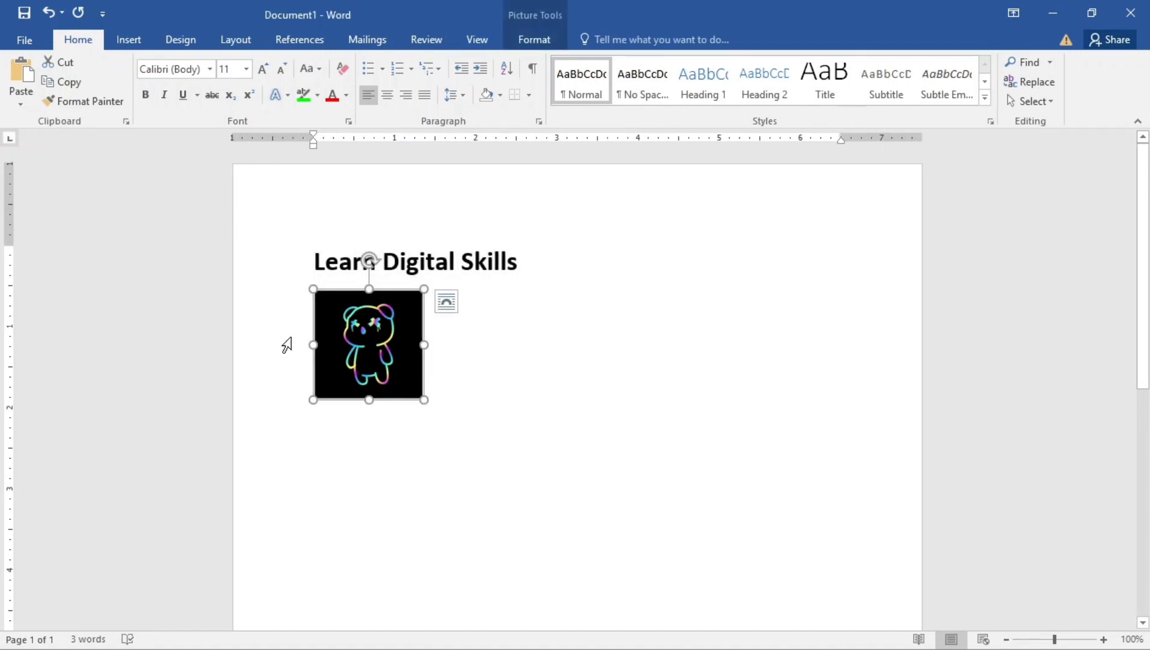
pyautogui.click(127, 122)
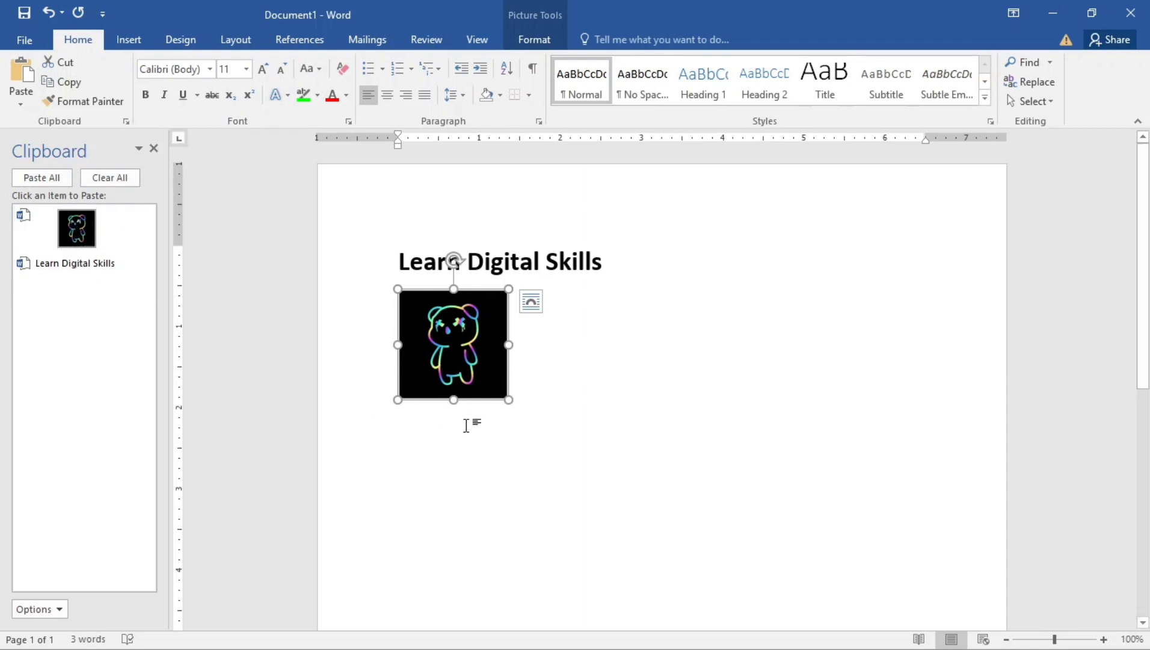
# Step: Paste all the collected clipboard items on a new line below the bear picture
pyautogui.click(557, 384)
pyautogui.press('Return')
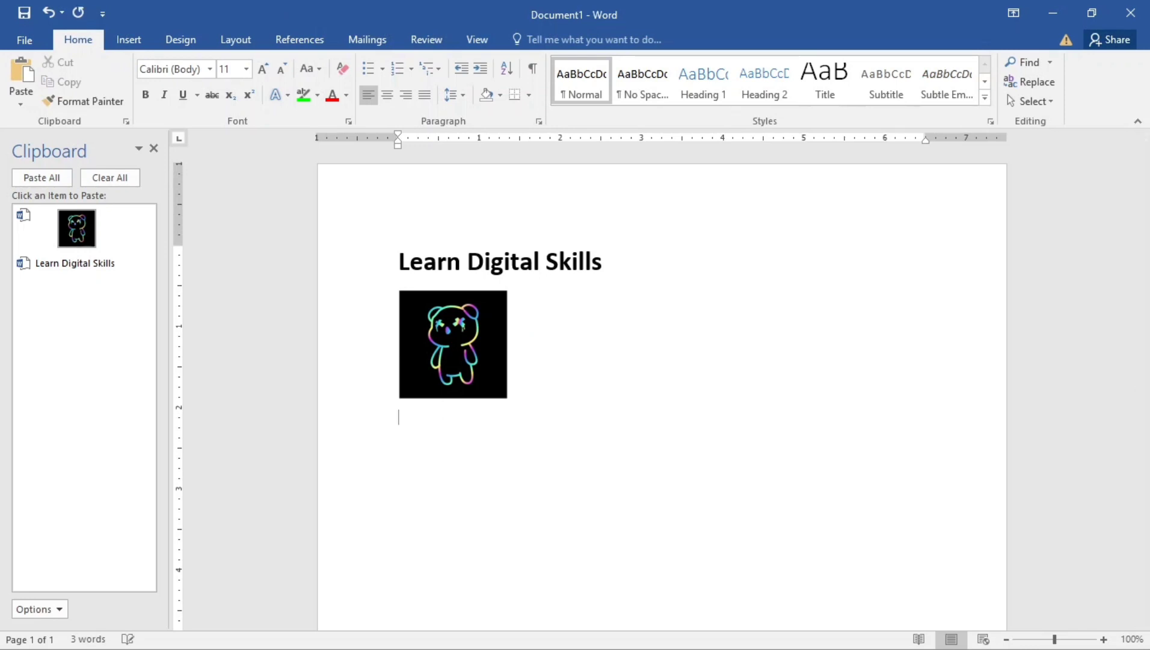
pyautogui.click(27, 179)
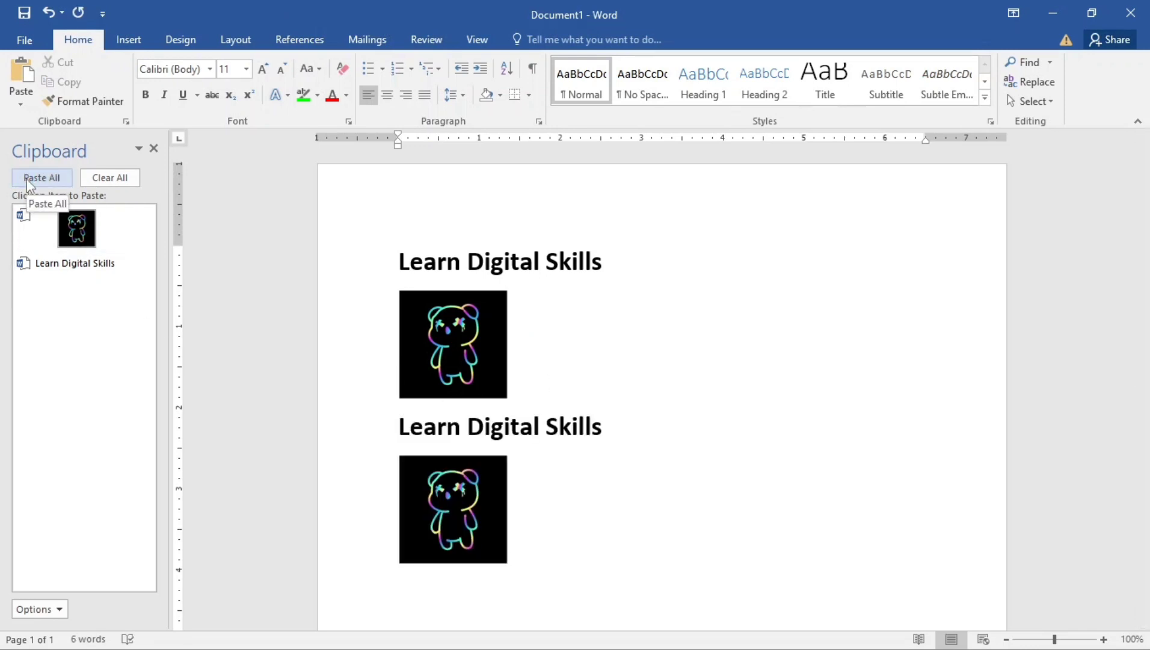
pyautogui.click(26, 179)
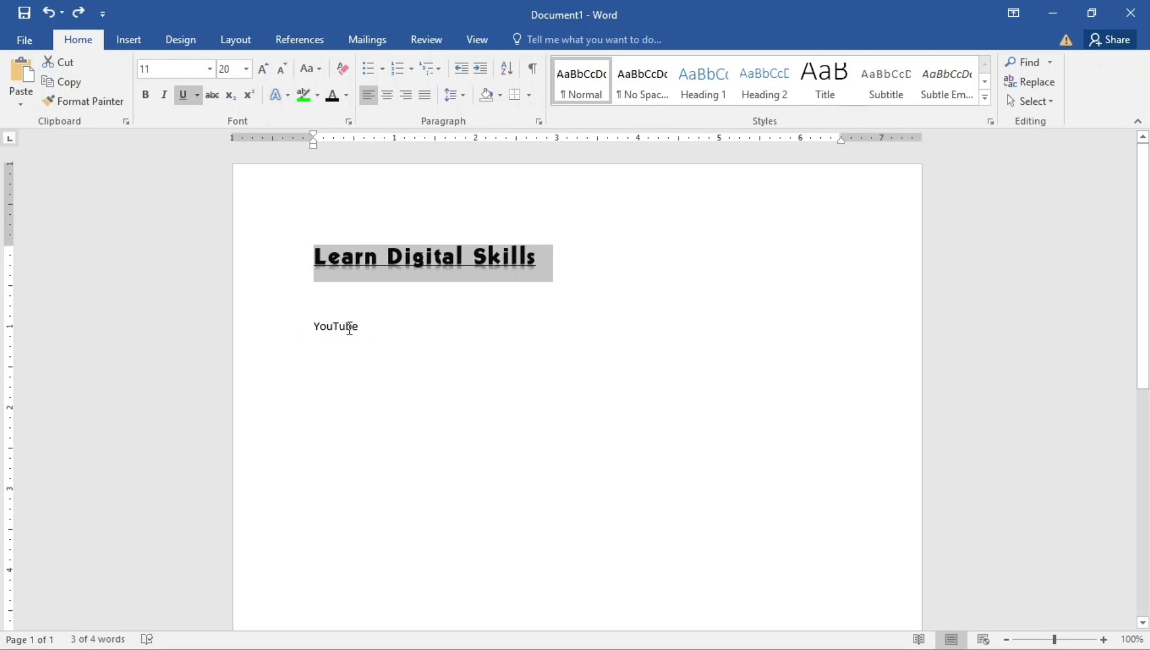
# Step: Copy the formatting of the "Learn Digital Skills" heading onto the word "YouTube" with Format Painter
pyautogui.press('End')
pyautogui.click(535, 257)
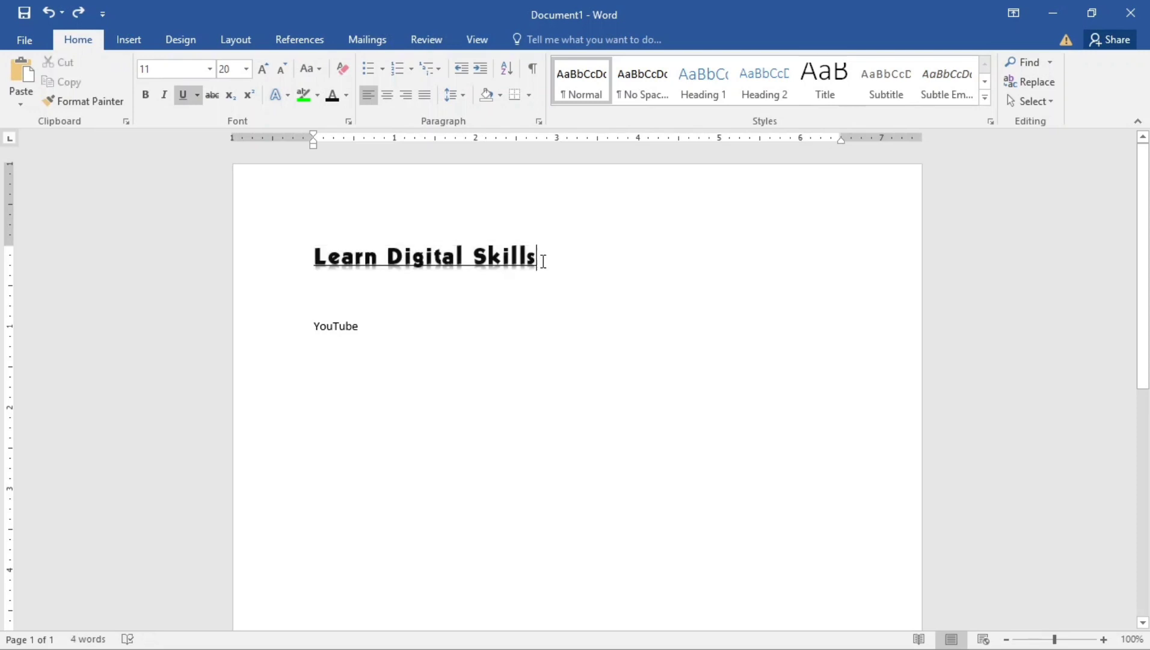
pyautogui.click(75, 104)
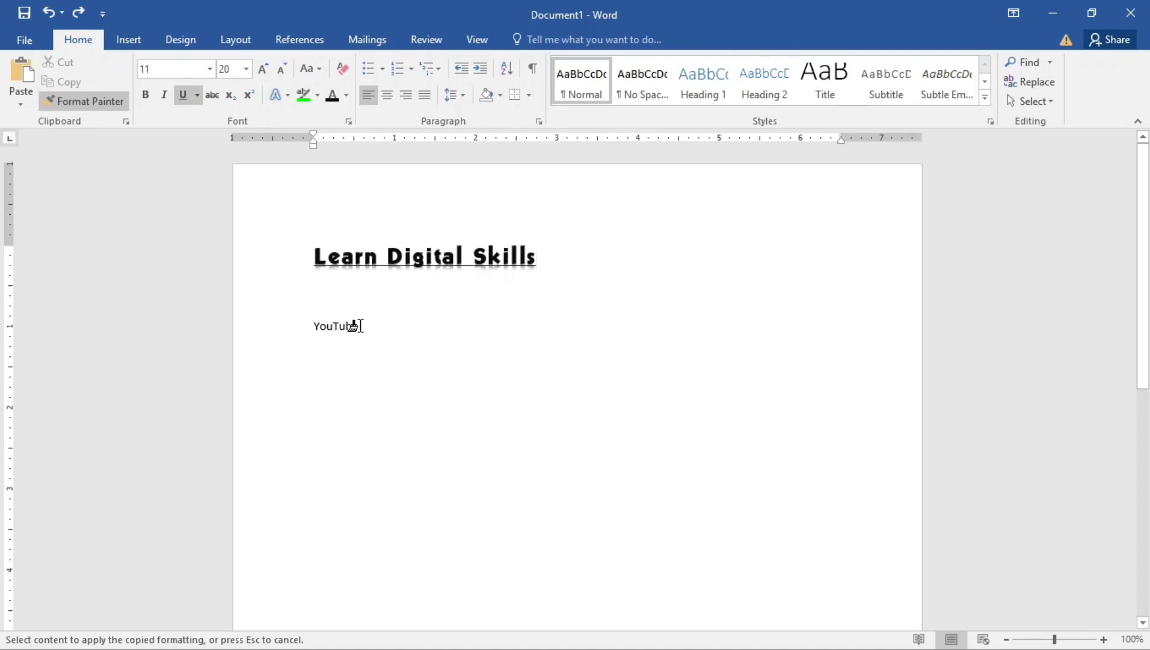
pyautogui.moveTo(357, 325); pyautogui.dragTo(299, 334)
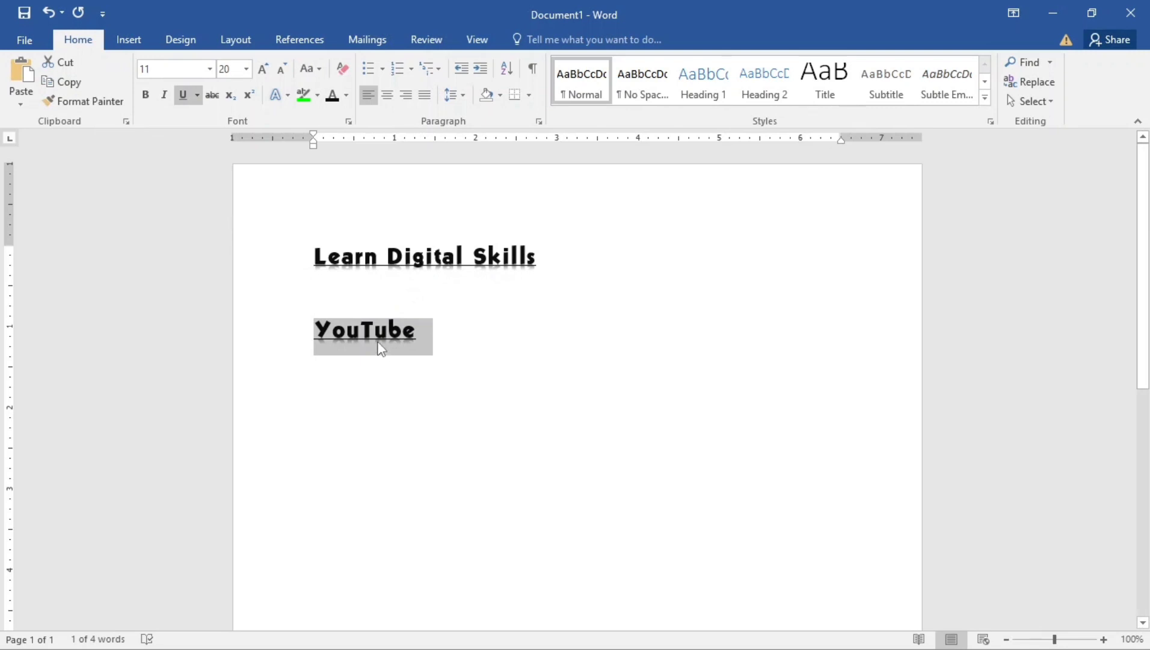
# Step: Add a new line below "YouTube" containing a first name in lowercase
pyautogui.click(417, 340)
pyautogui.press('Return')
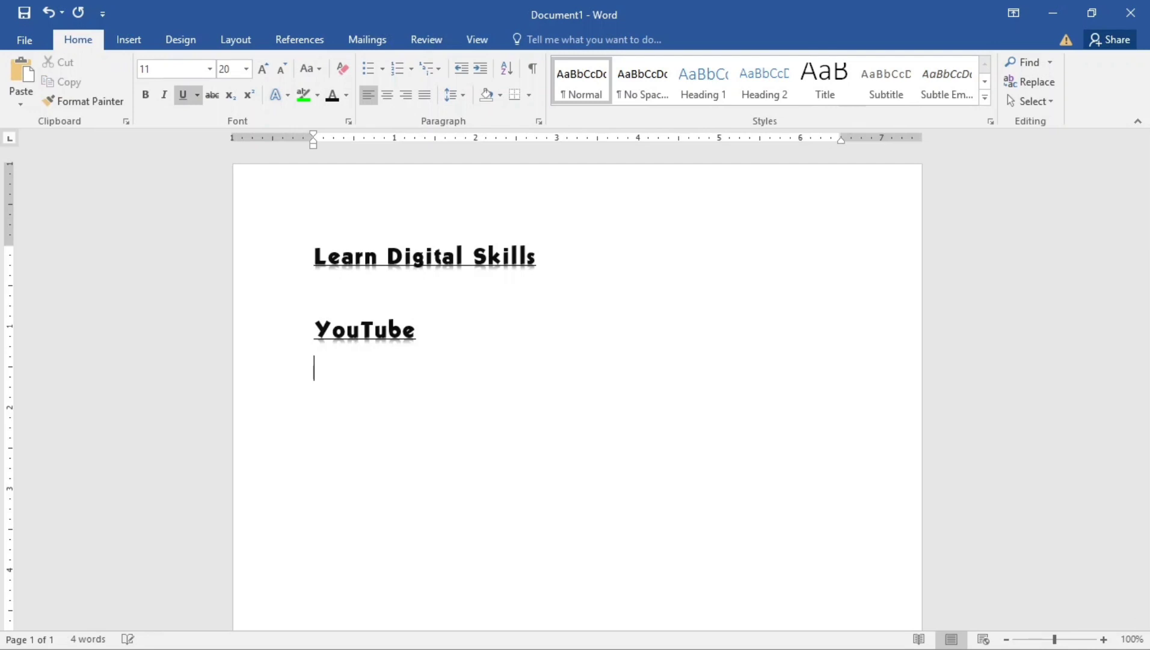
pyautogui.write('h')
pyautogui.press('BackSpace')
pyautogui.write('jeff')
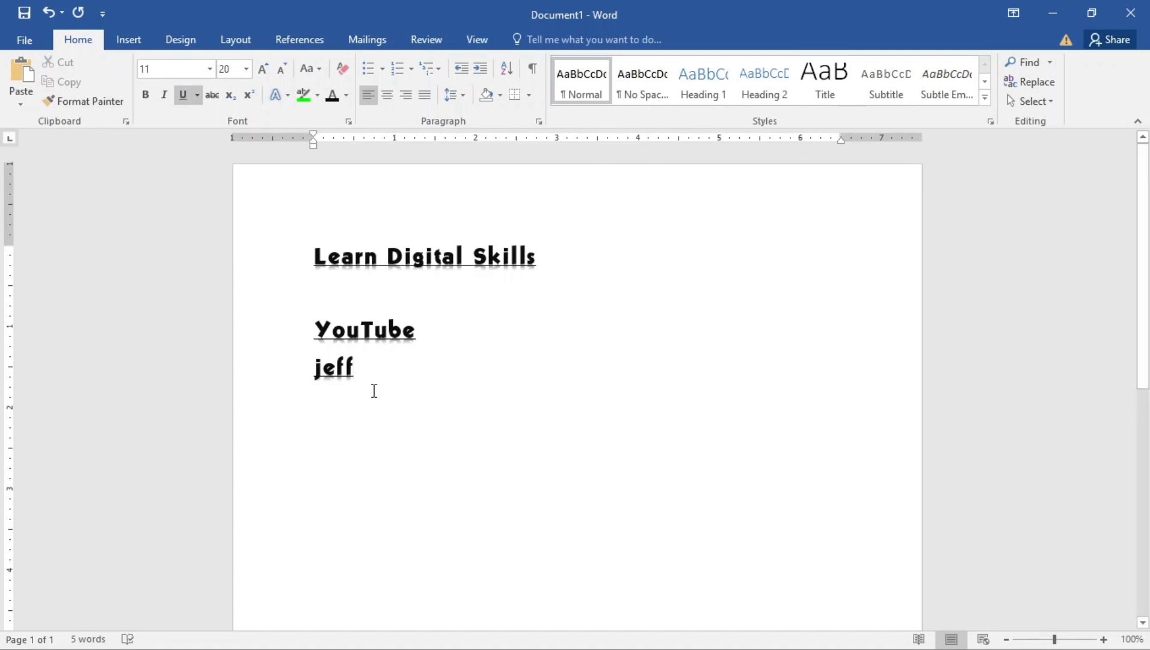
# Step: Clear all formatting from the first name on the last line and from the word "YouTube"
pyautogui.moveTo(367, 365); pyautogui.dragTo(295, 367)
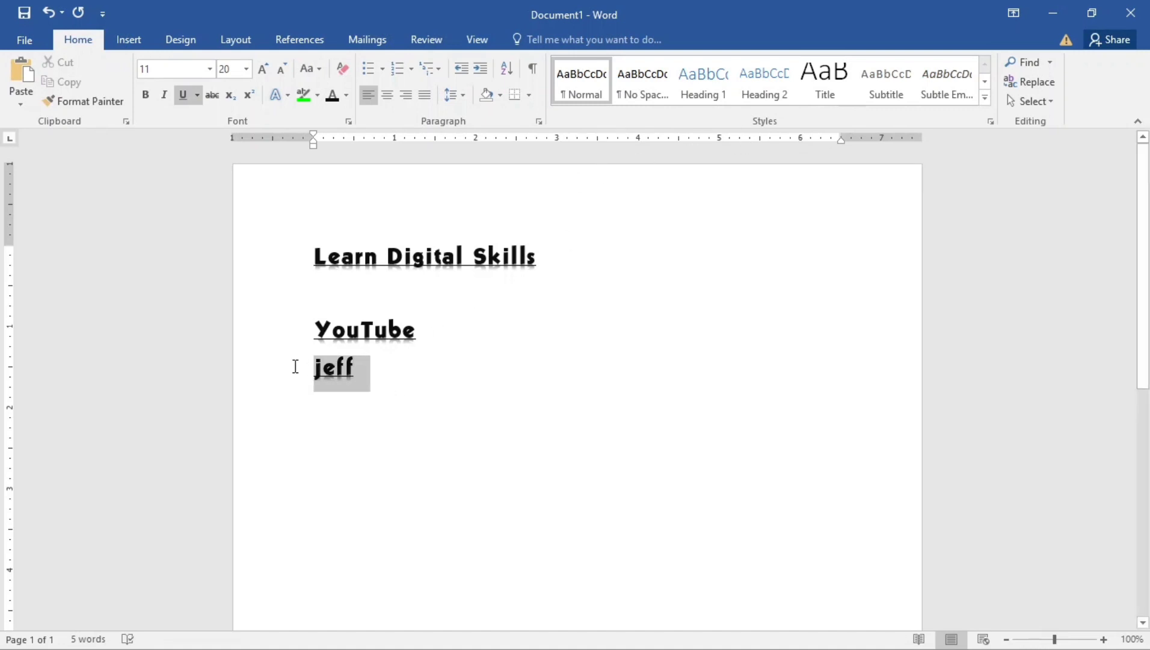
pyautogui.click(342, 75)
pyautogui.click(358, 394)
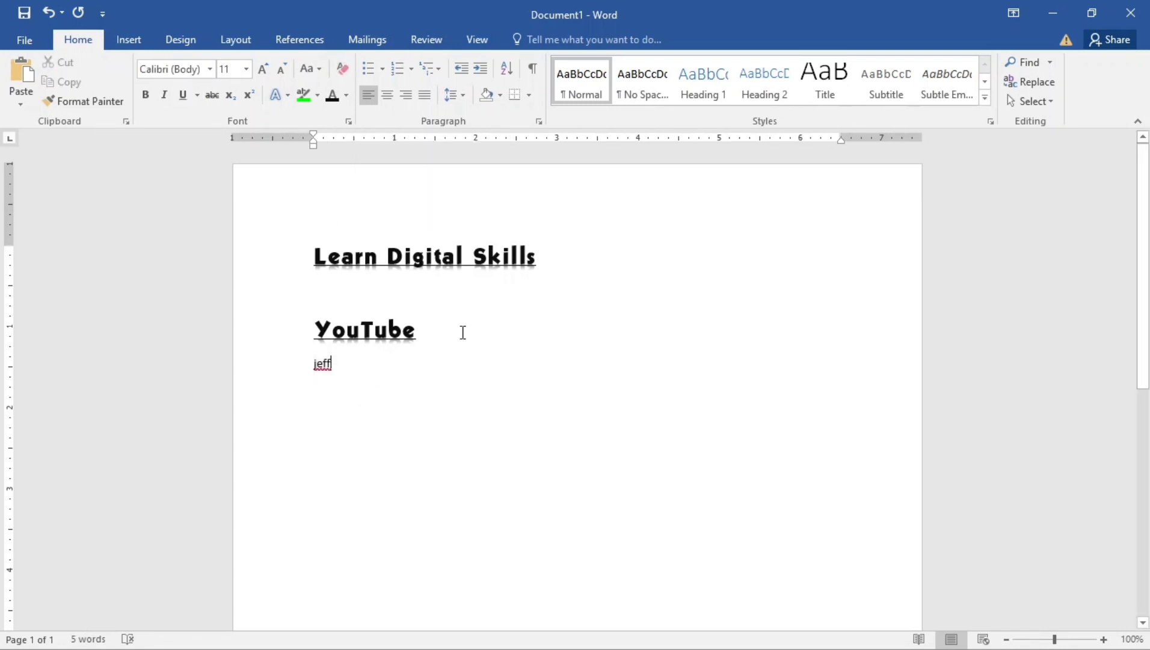
pyautogui.moveTo(445, 329); pyautogui.dragTo(262, 332)
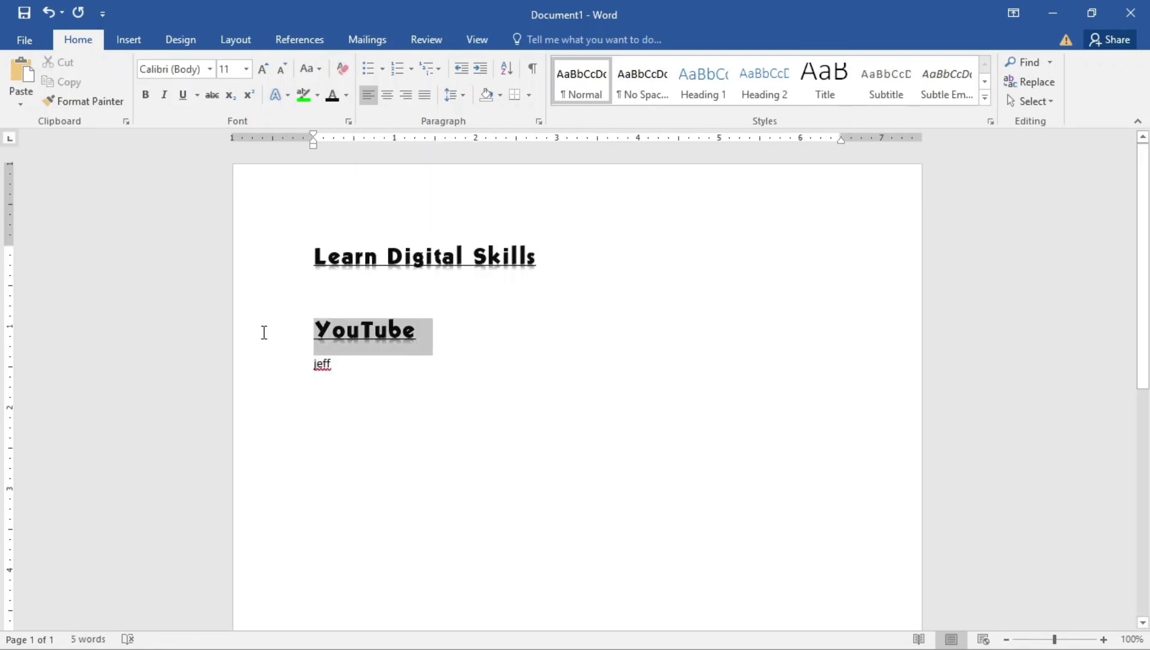
pyautogui.click(342, 68)
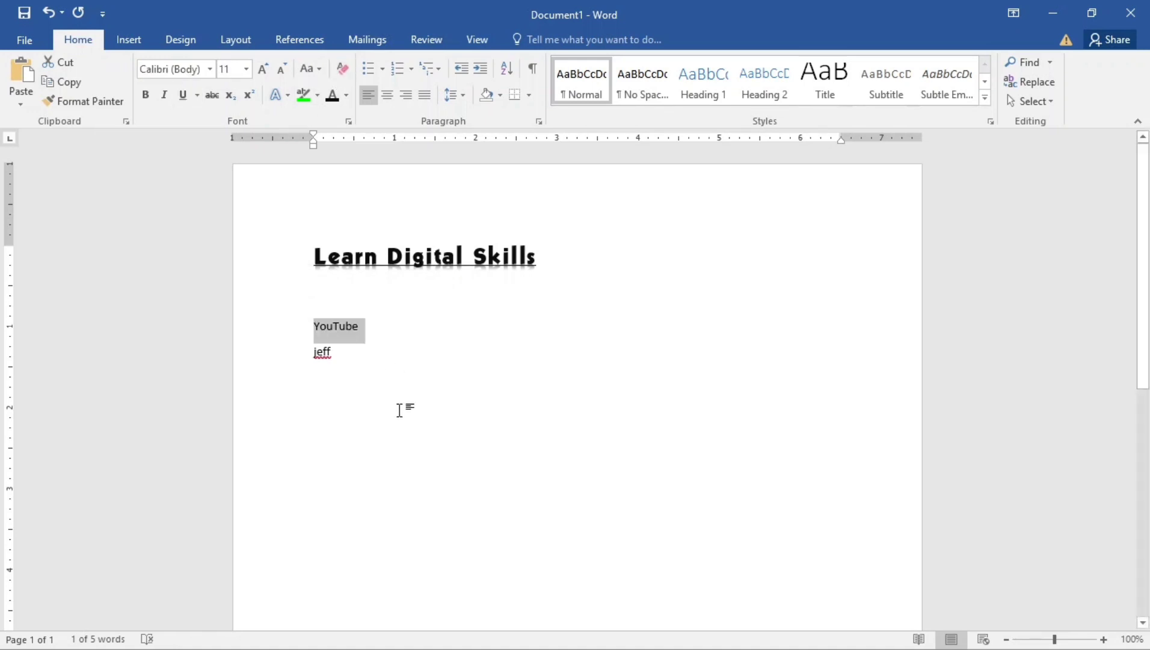